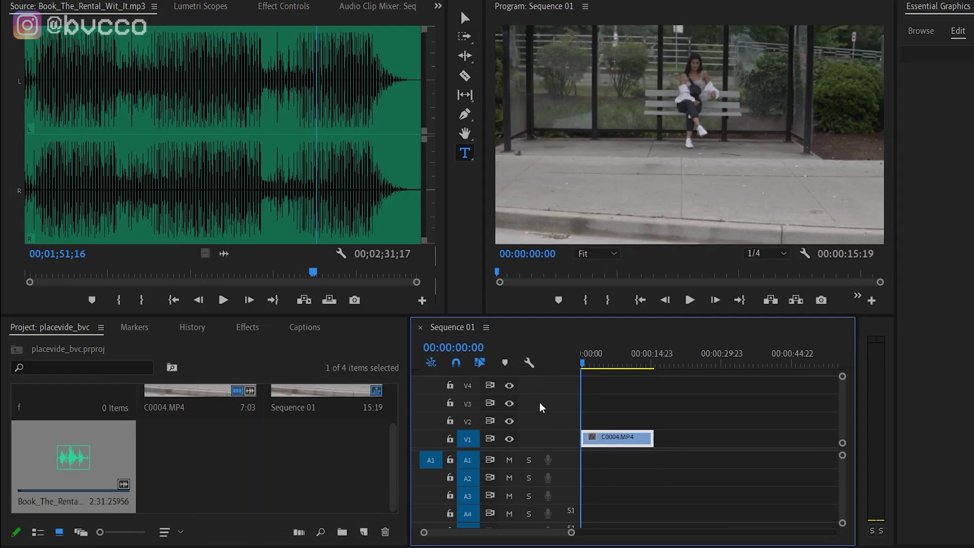
left_click(612, 362)
left_click_drag(615, 366, 582, 366)
key("=")
left_click(187, 461)
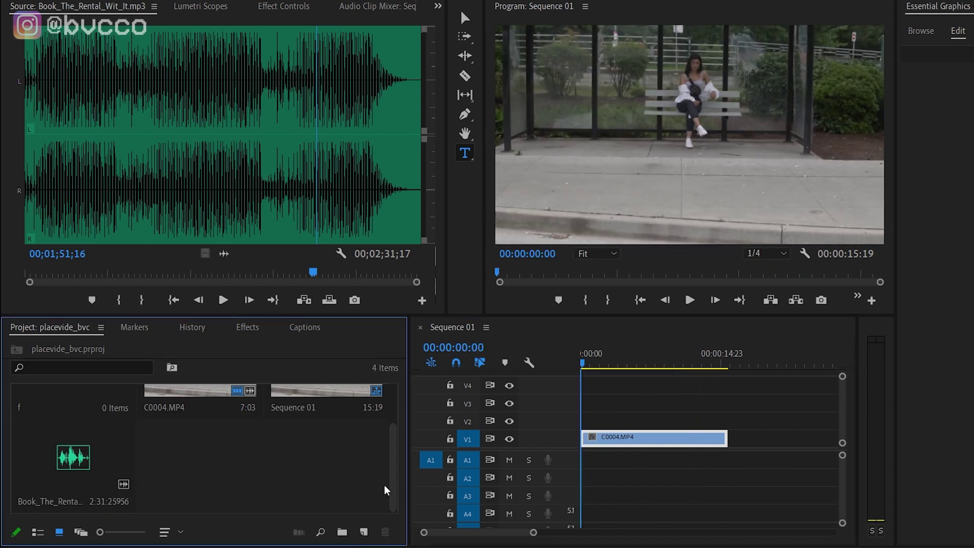
scroll(394, 449, "up", 2)
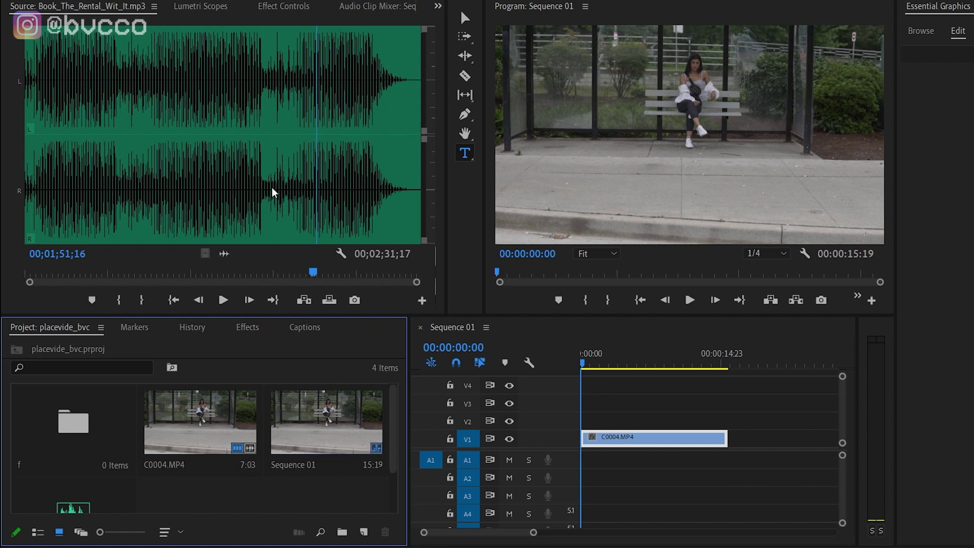
Mark the In point of Book_The_Rental_Wit_It.mp3 at 00;01;44;08 in the source audio.
left_click(173, 185)
left_click(184, 208)
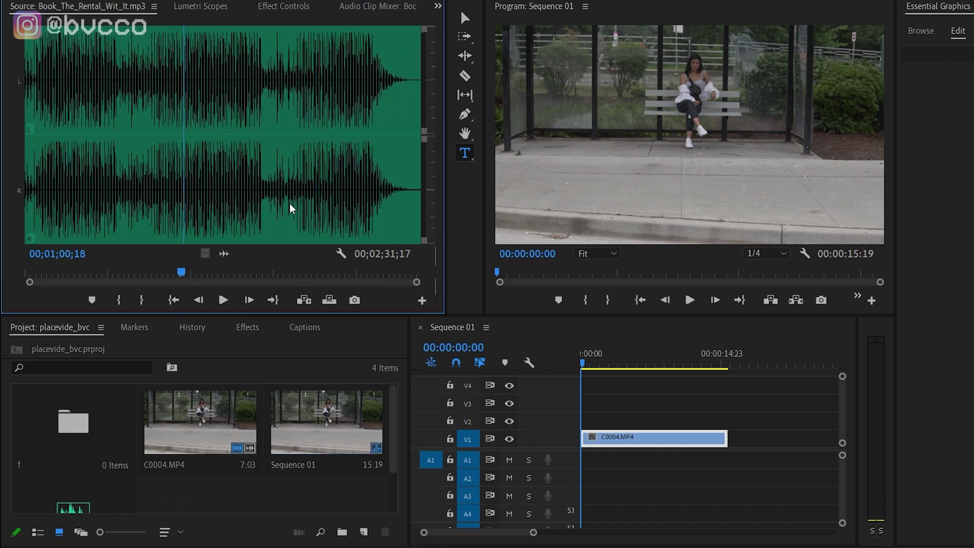
left_click_drag(270, 199, 272, 201)
key("equal")
key("equal")
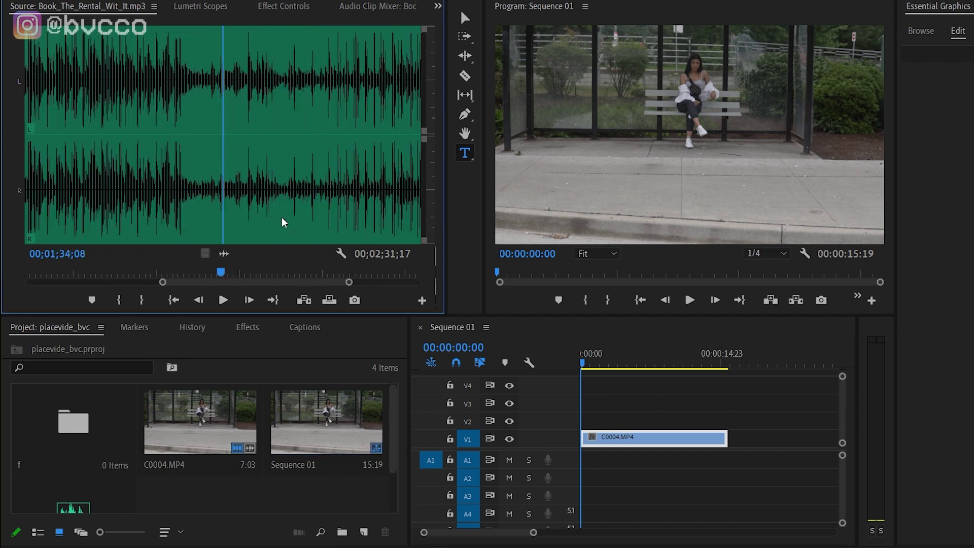
scroll(258, 191, "up", 2)
key("i")
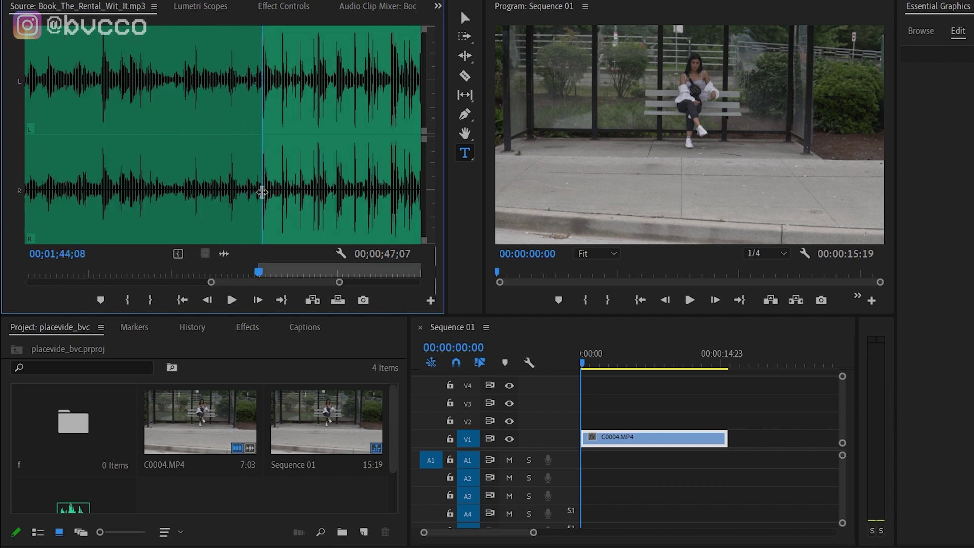
Play the marked music and set its Out point at 00;01;52;04.
key("space")
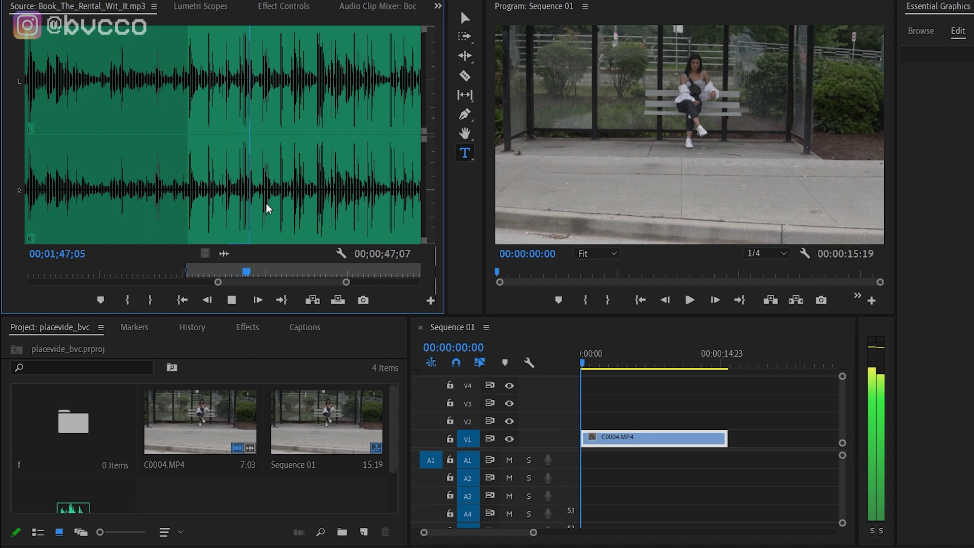
key("o")
key("space")
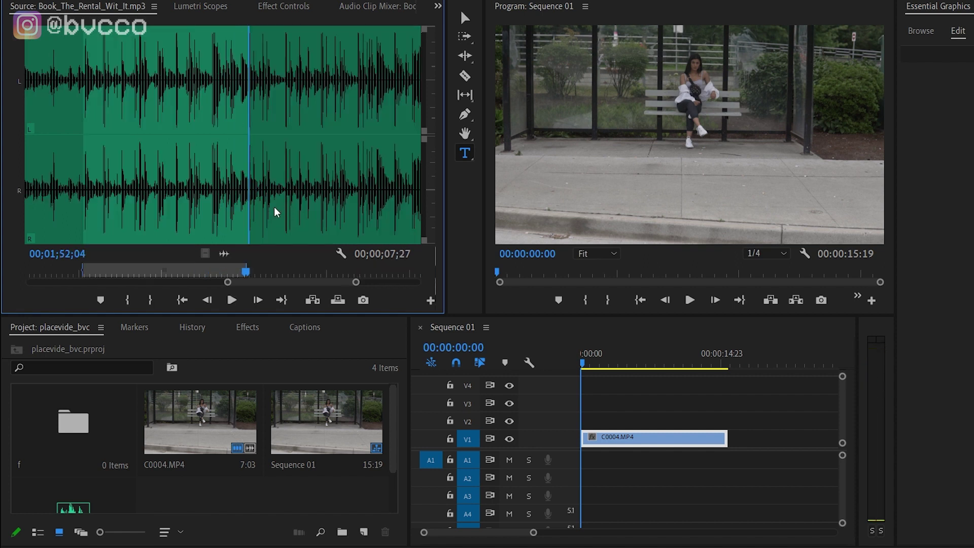
Place the marked music excerpt on track A1 at the start of Sequence 01.
left_click_drag(226, 254, 583, 454)
key("equal")
key("equal")
key("equal")
key("equal")
key("equal")
key("equal")
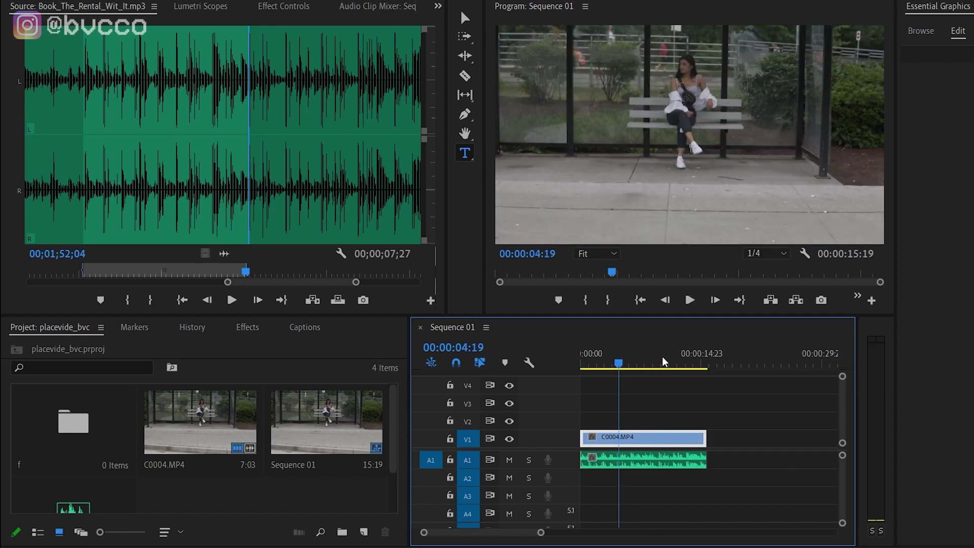
Play and scrub the opening second of the sequence to look for the first strong beat in the music.
key("Home")
key("equal")
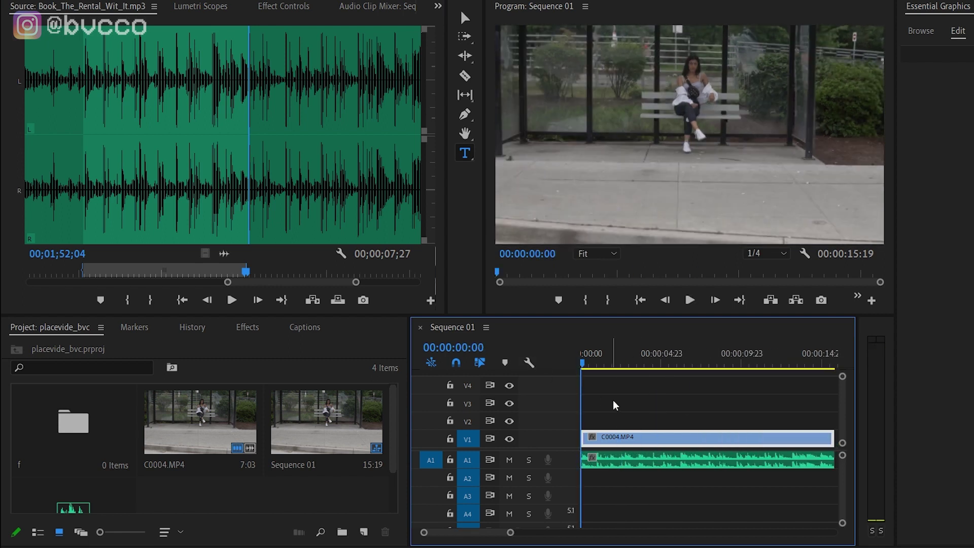
key("equal")
key("space")
key("space")
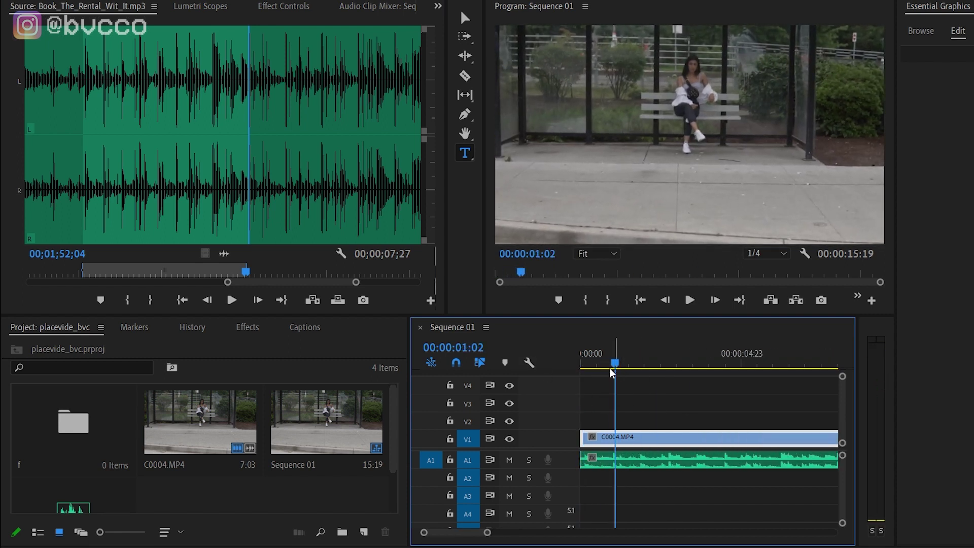
left_click_drag(611, 370, 605, 357)
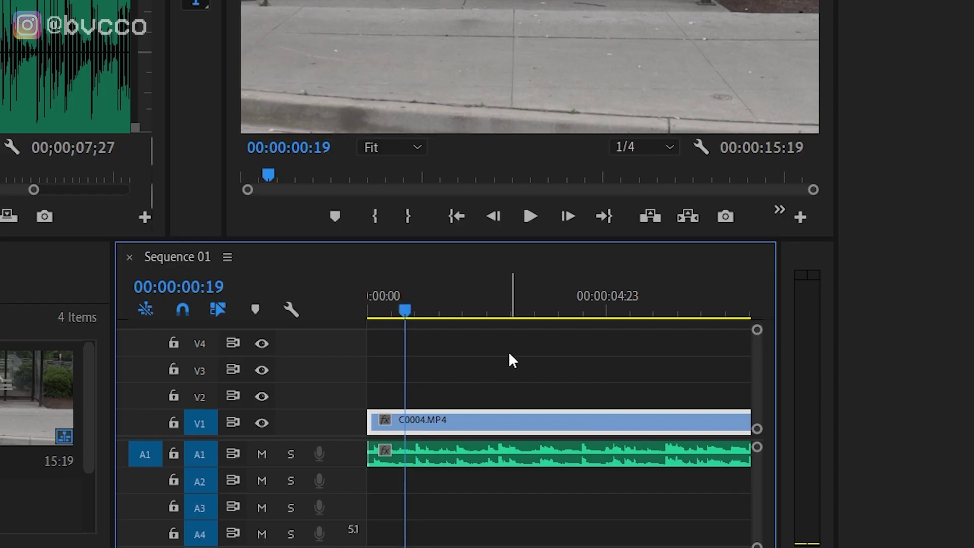
key("space")
left_click_drag(455, 310, 409, 309)
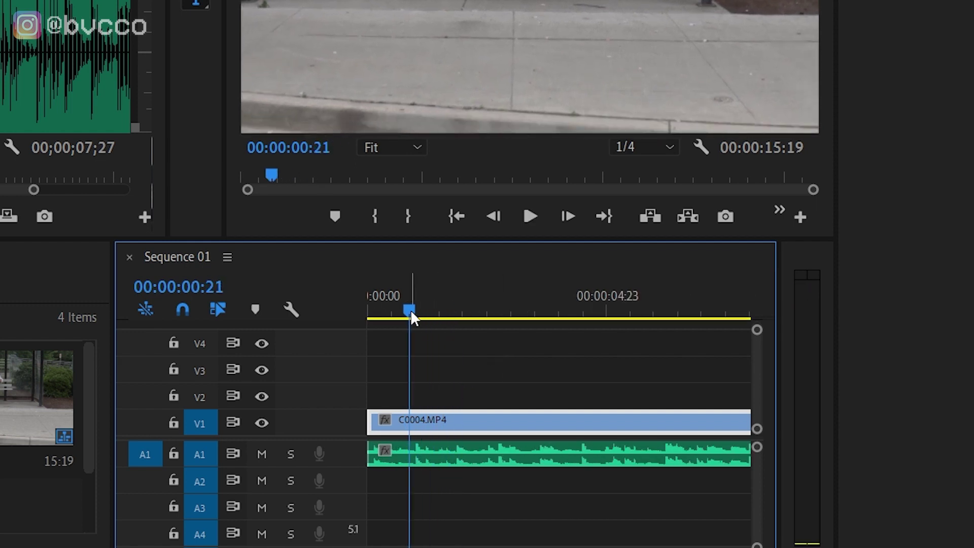
key("=")
key("=")
left_click_drag(533, 311, 369, 313)
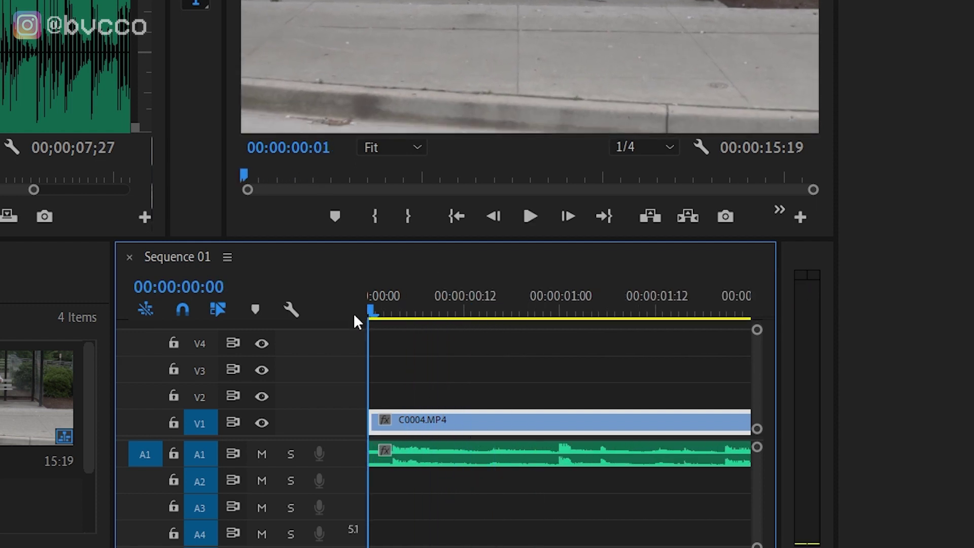
Find the beat at 00:00:01:00 and split the C0004.MP4 clip on V1 there.
key("space")
key("space")
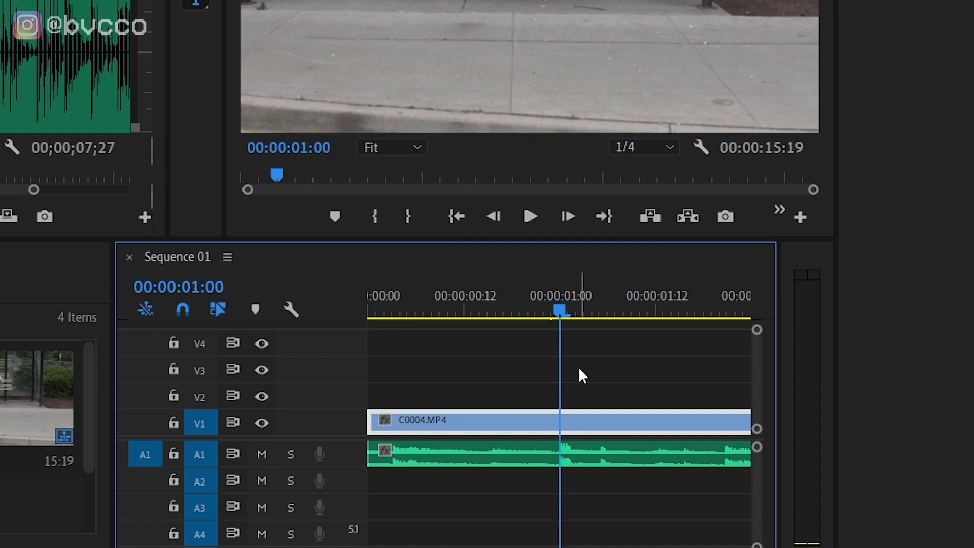
key("Left")
key("Right")
key("Left")
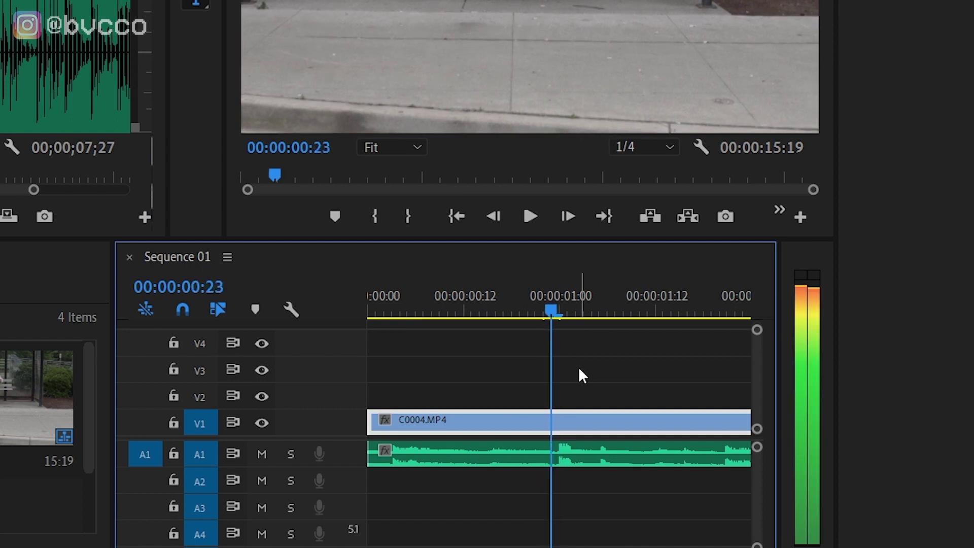
key("Right")
key("c")
left_click(561, 421)
key("minus")
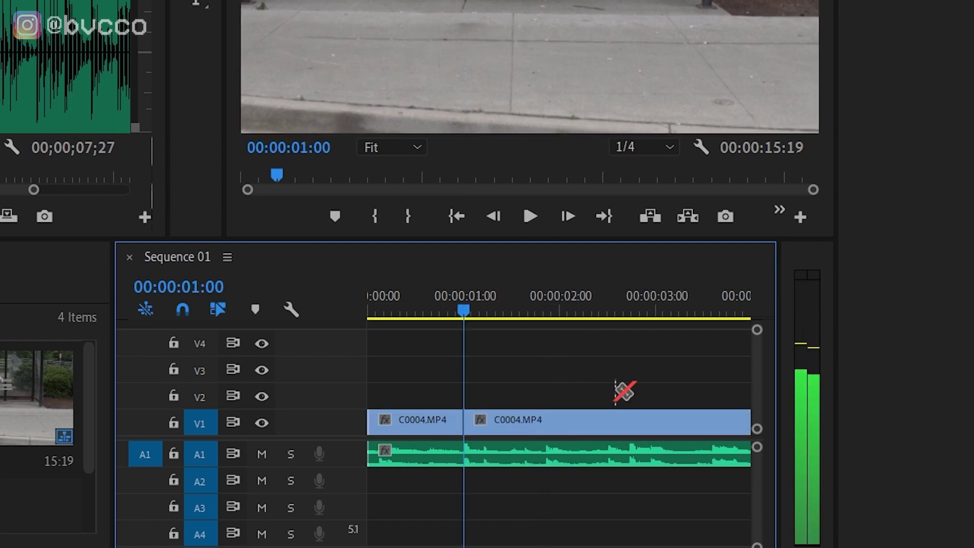
Find the following beat and split the remaining V1 clip at 00:00:02:17.
key("d")
key("space")
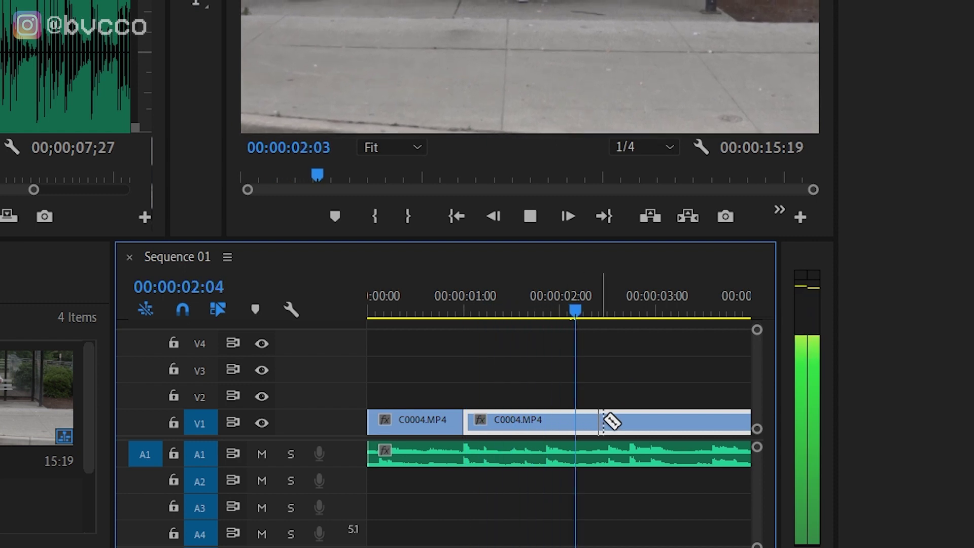
key("space")
key("space")
key("space")
key("Left")
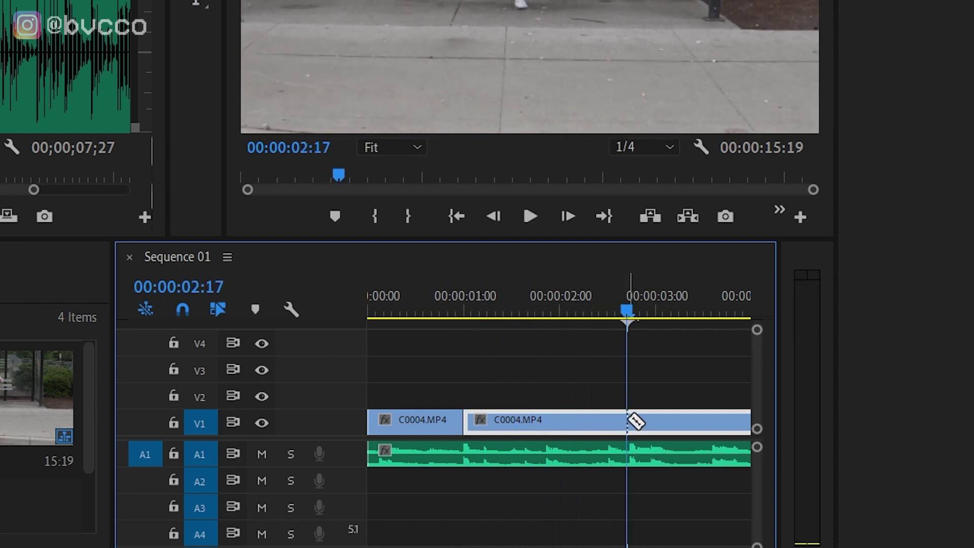
left_click(633, 420)
Delete the middle V1 segment between 00:00:01:00 and 00:00:02:17, leaving a gap.
key("v")
key("minus")
key("equal")
left_click(494, 422)
key("Delete")
key("minus")
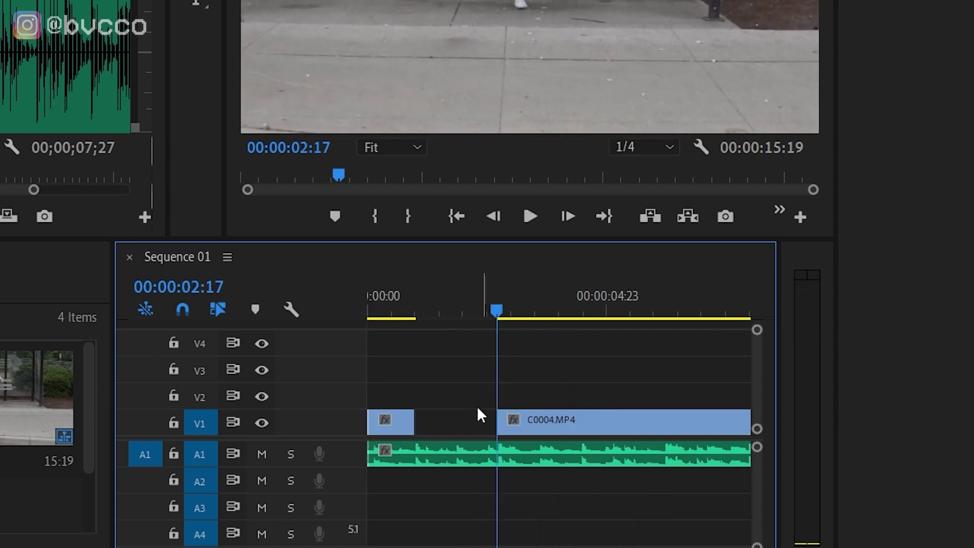
Duplicate the last V1 segment onto V2 so the copy starts at 00:00:01:00, where the first segment ends.
left_click_drag(431, 310, 367, 309)
key("equal")
key("minus")
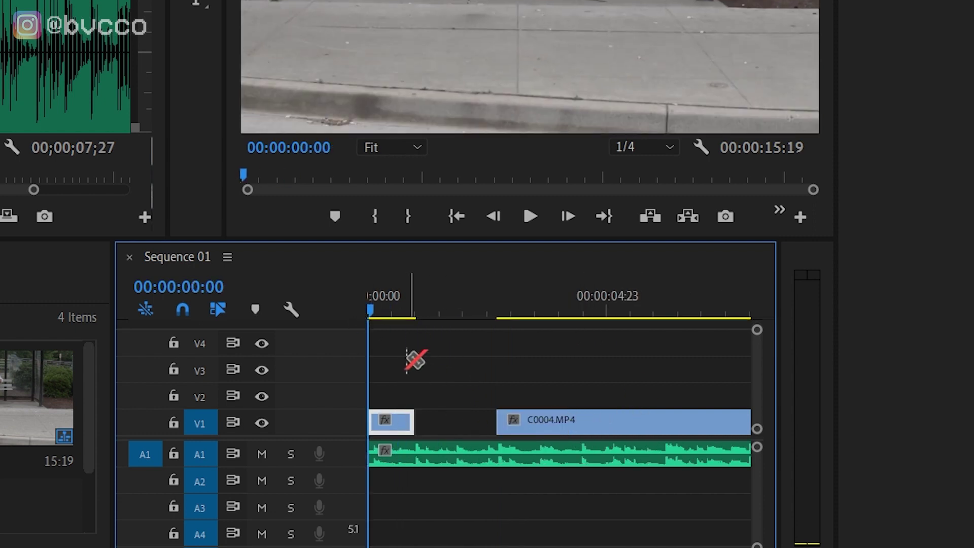
key("equal")
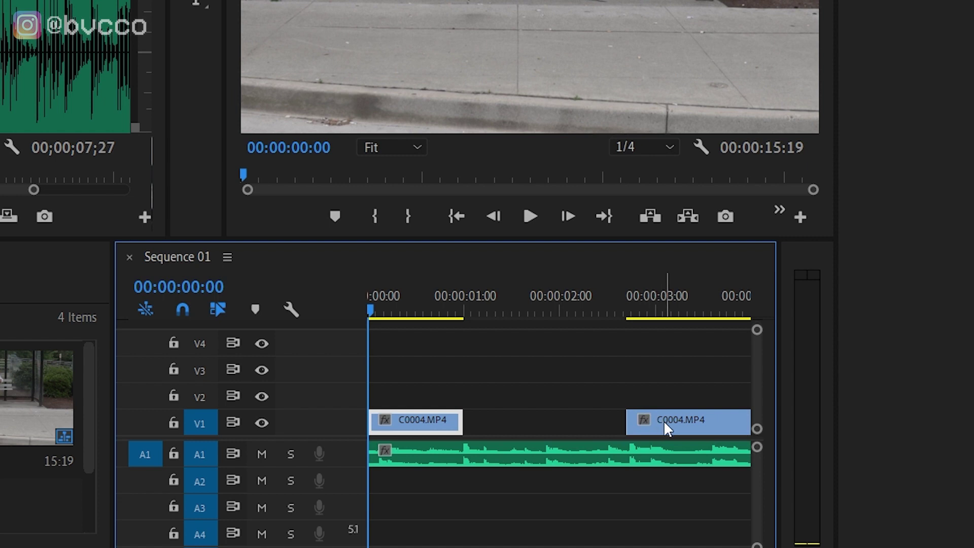
left_click_drag(665, 423, 530, 393)
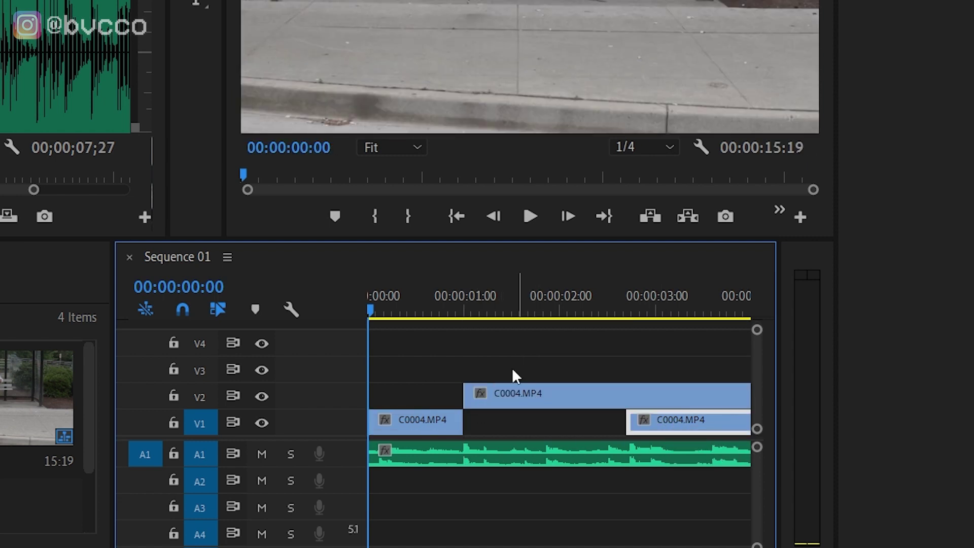
Split the V2 clip at 00:00:02:17, removing the overlap and leaving the third segment on V3.
key("space")
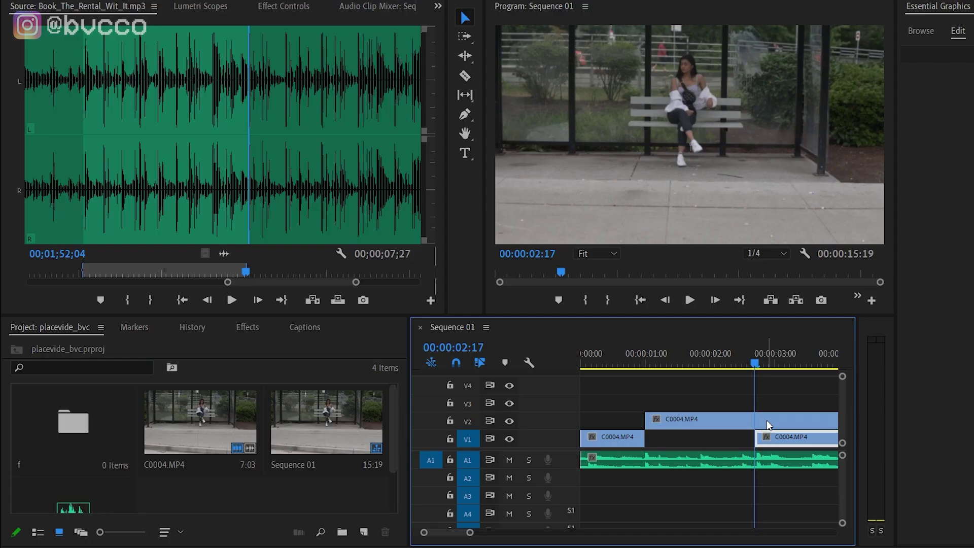
key("c")
key("minus")
left_click(500, 395)
left_click(769, 421)
key("v")
key("Delete")
left_click(793, 421)
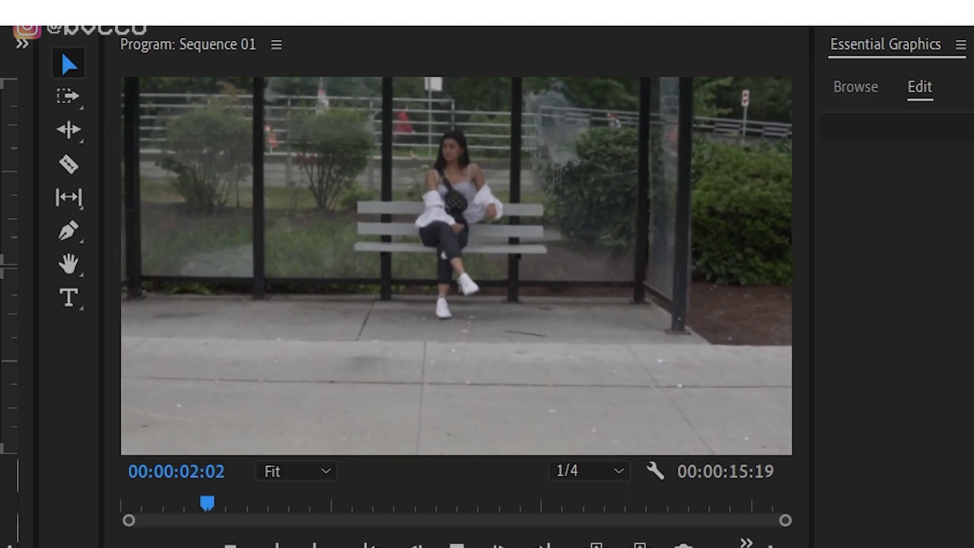
Play back the stacked cuts, and move the second and third segments down to V1 beside the first.
key("Home")
key("space")
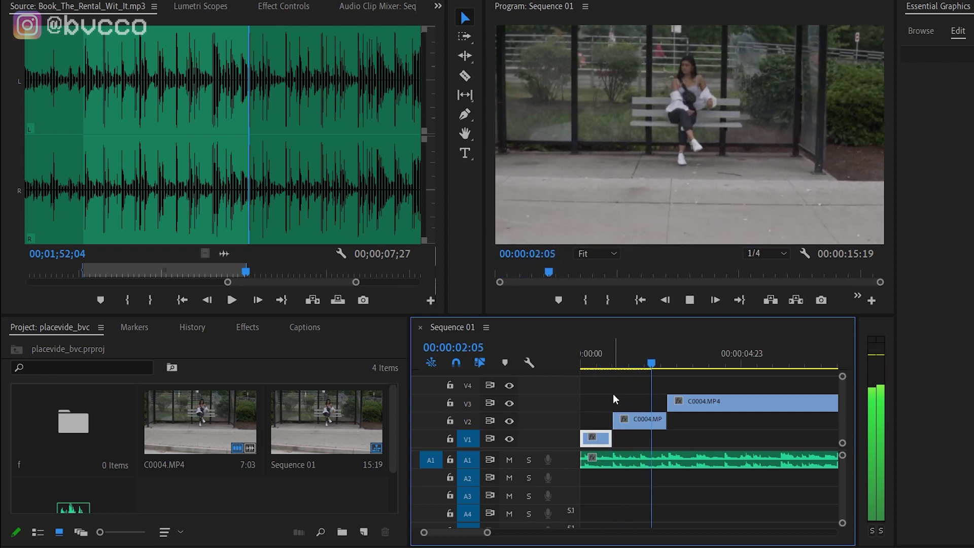
key("space")
key("Home")
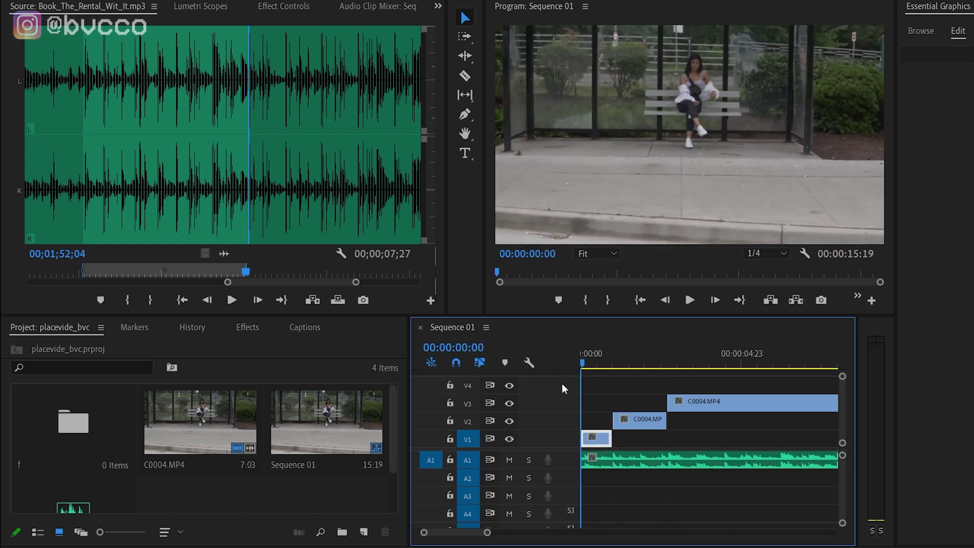
left_click_drag(671, 406, 660, 423)
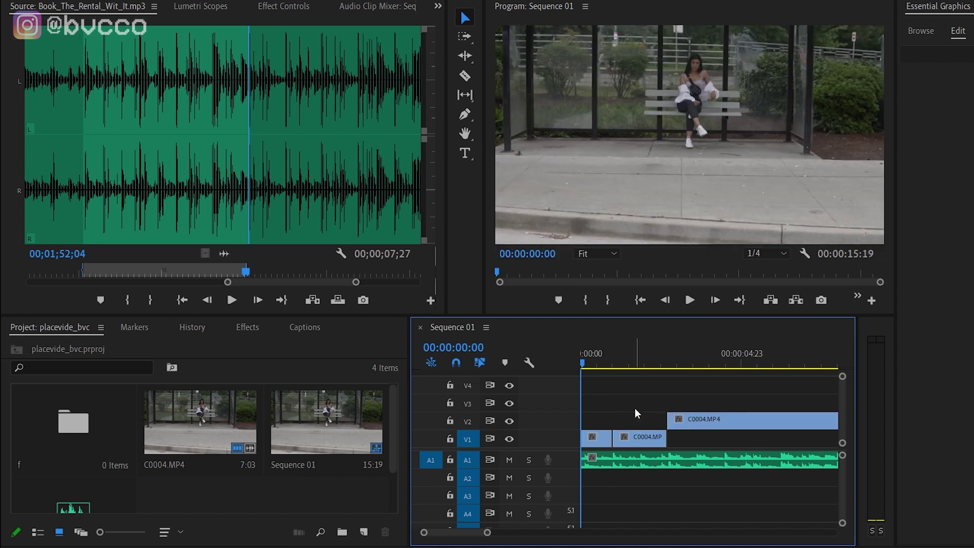
left_click_drag(717, 419, 710, 435)
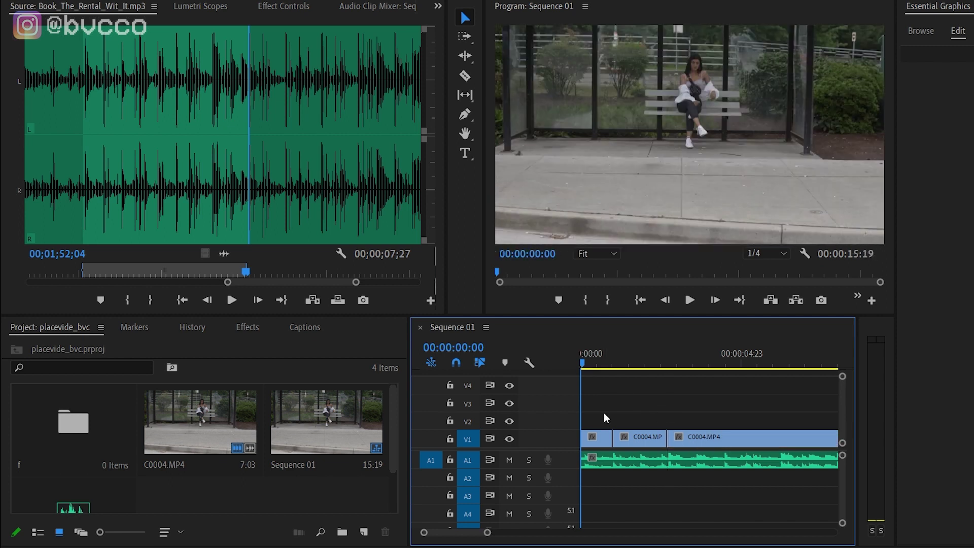
Play the first V1 segment and compare its end with the beat in the music waveform.
left_click(596, 437)
left_click(678, 403)
key("=")
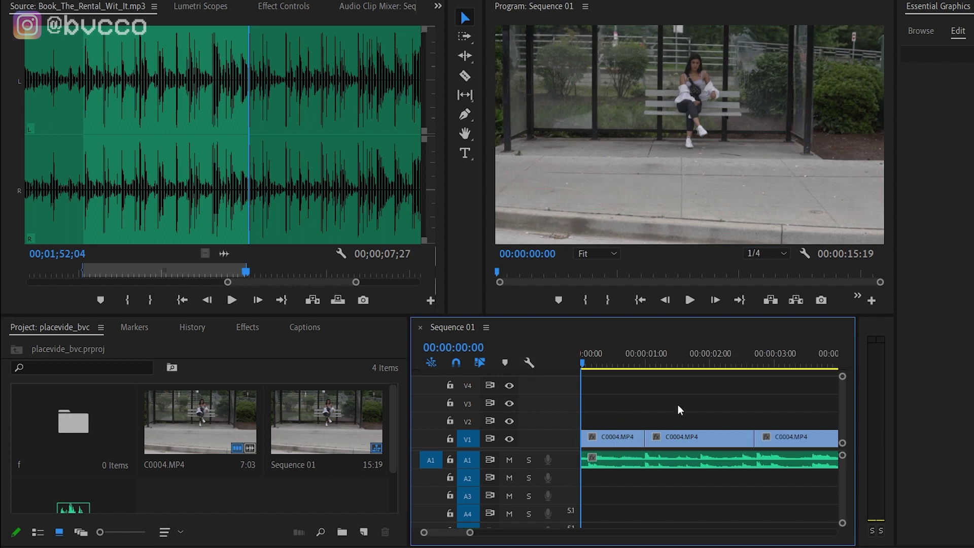
key("=")
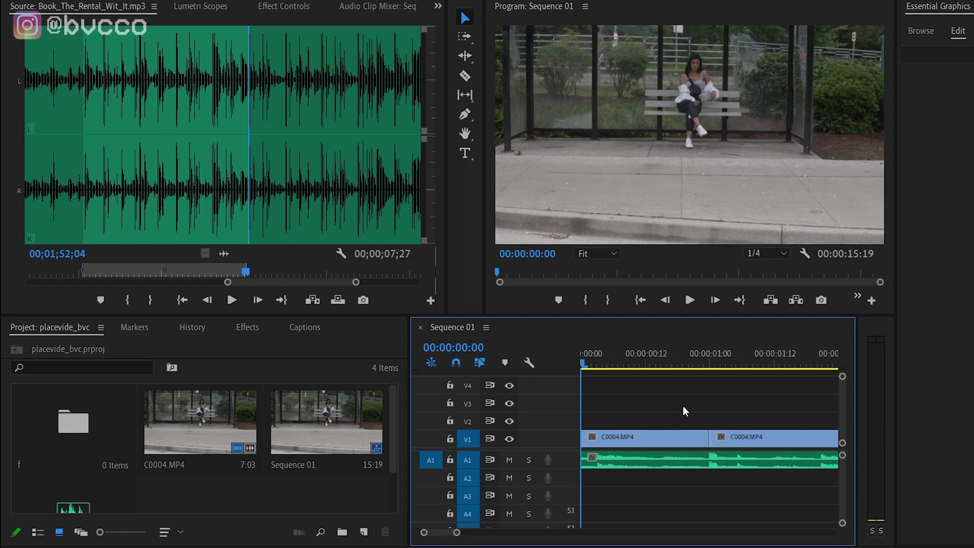
key("space")
key("space")
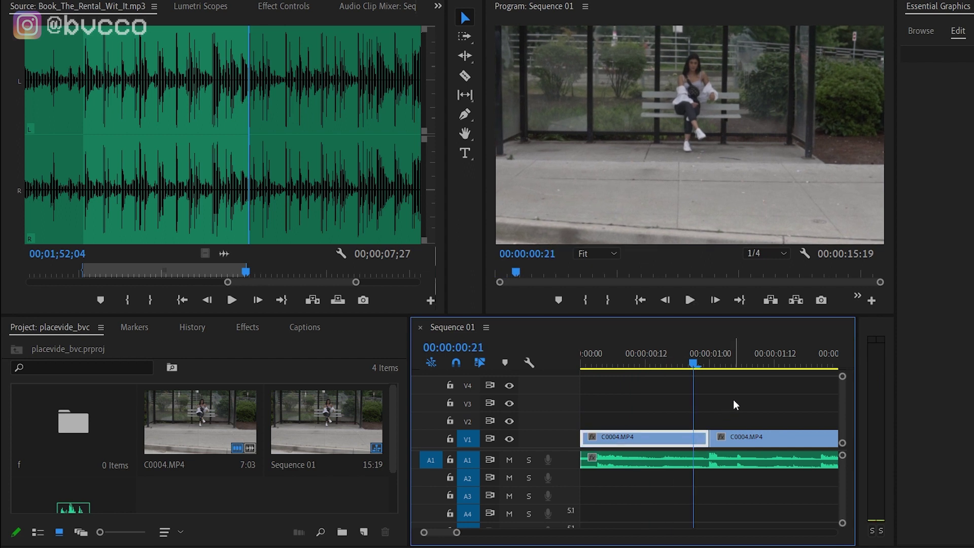
key("=")
key("-")
left_click_drag(693, 361, 610, 353)
key("Home")
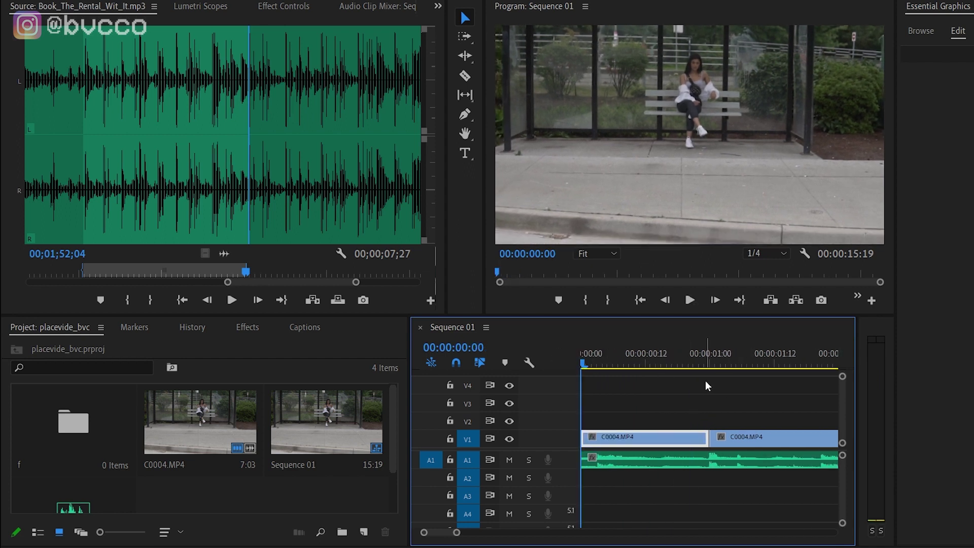
Step the playhead frame by frame to the cut at 00:00:01:00 and select the music clip on A1.
key("space")
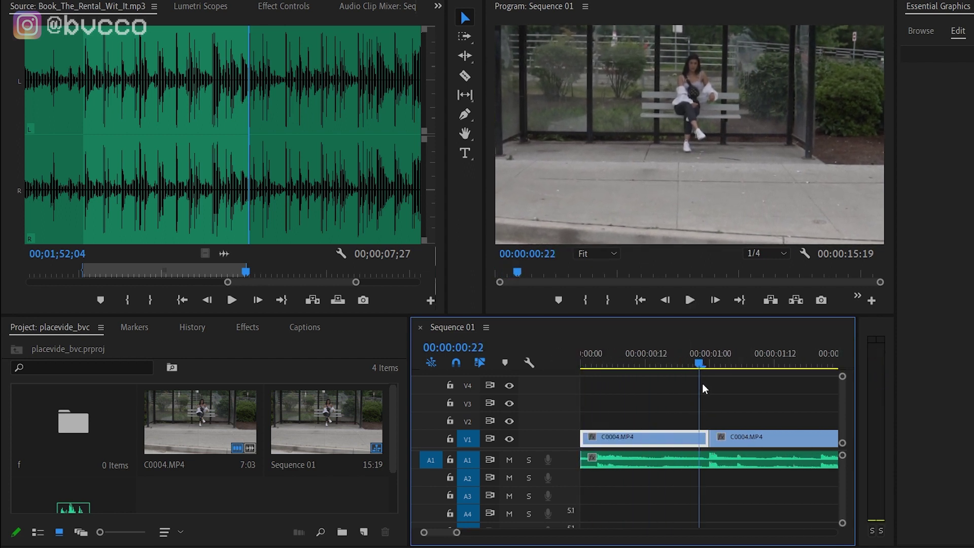
key("Right")
key("Right")
key("Left")
key("Right")
key("-")
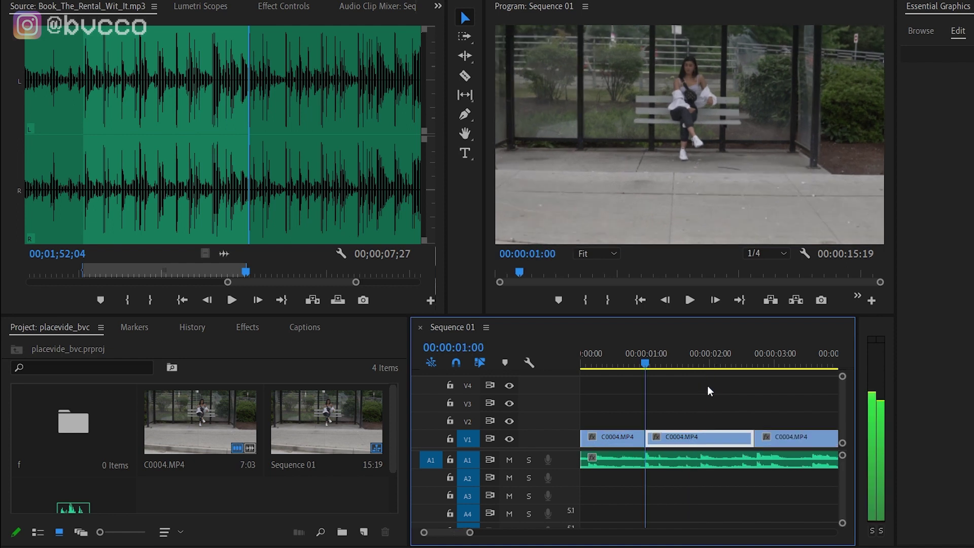
key("=")
left_click(736, 398)
left_click(745, 460)
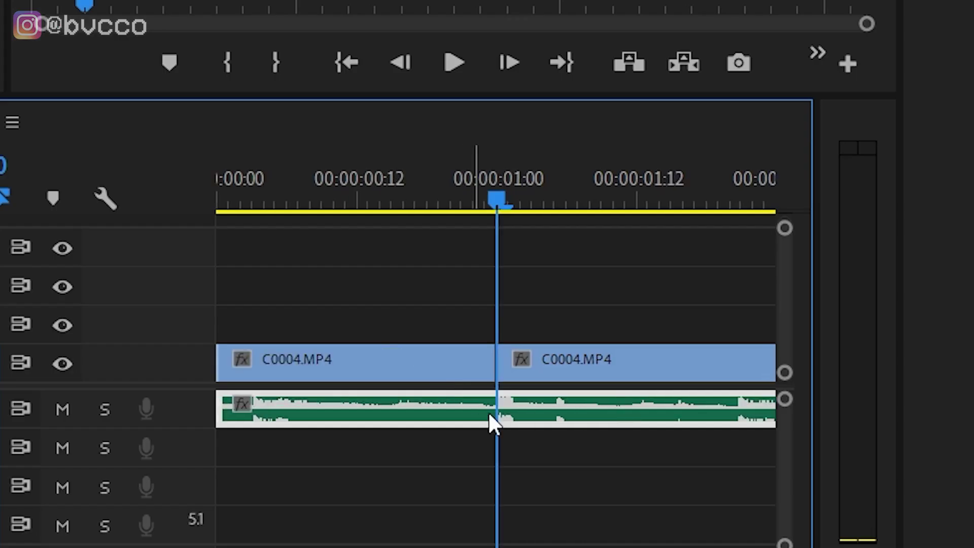
Add a marker to the music clip at the 00:00:01:00 cut and play on past it.
key("equal")
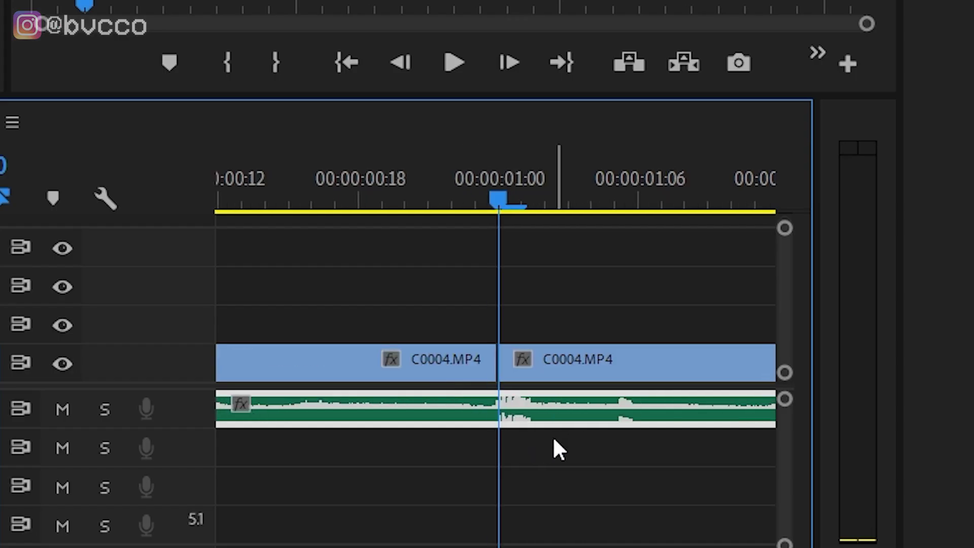
key("m")
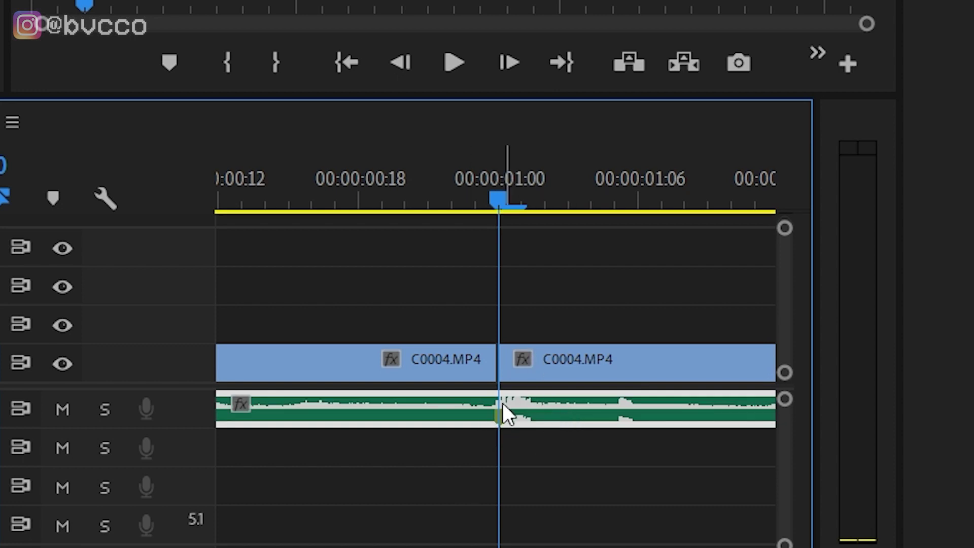
key("space")
key("minus")
key("minus")
key("space")
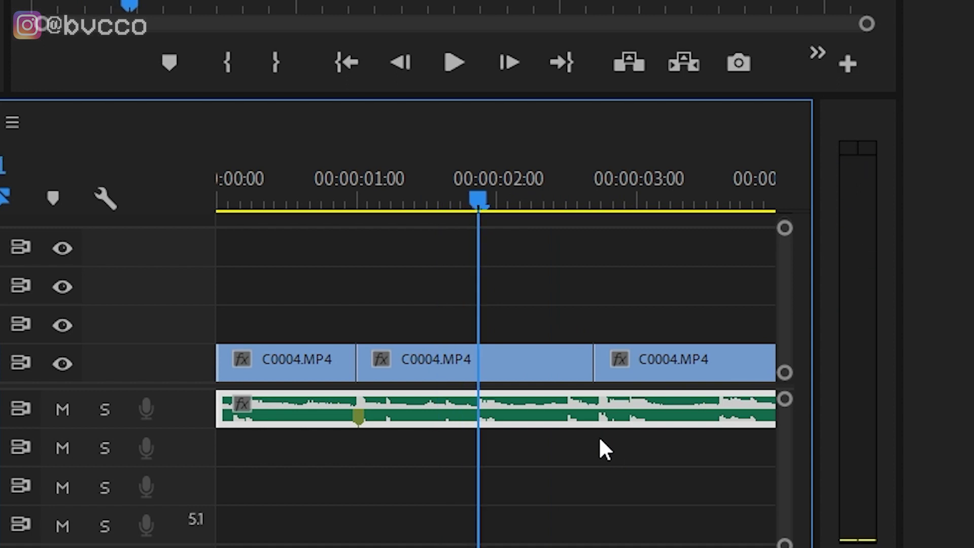
Replay the sequence from just before 00:00:01:00 to check the first marker against the cut.
left_click_drag(462, 232, 349, 209)
left_click(346, 178)
key("space")
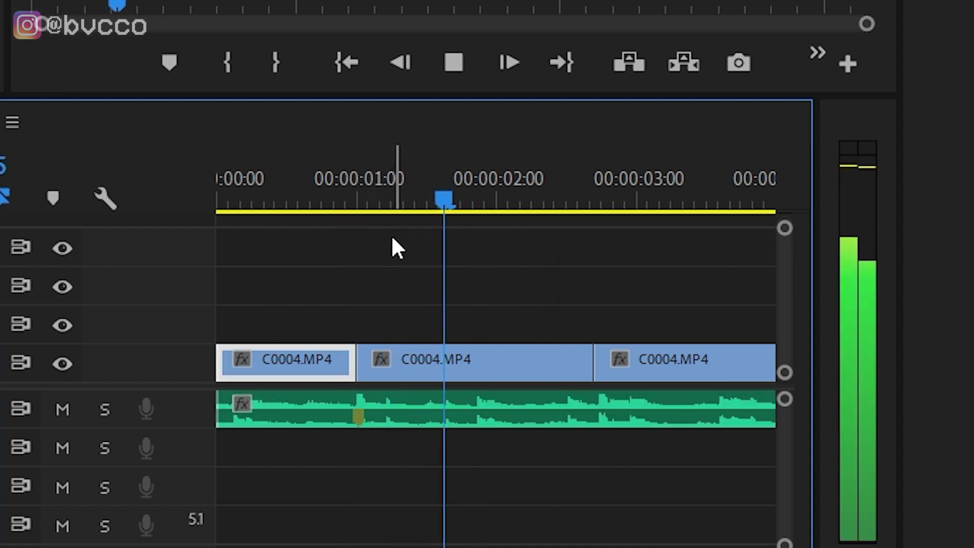
key("space")
key("space")
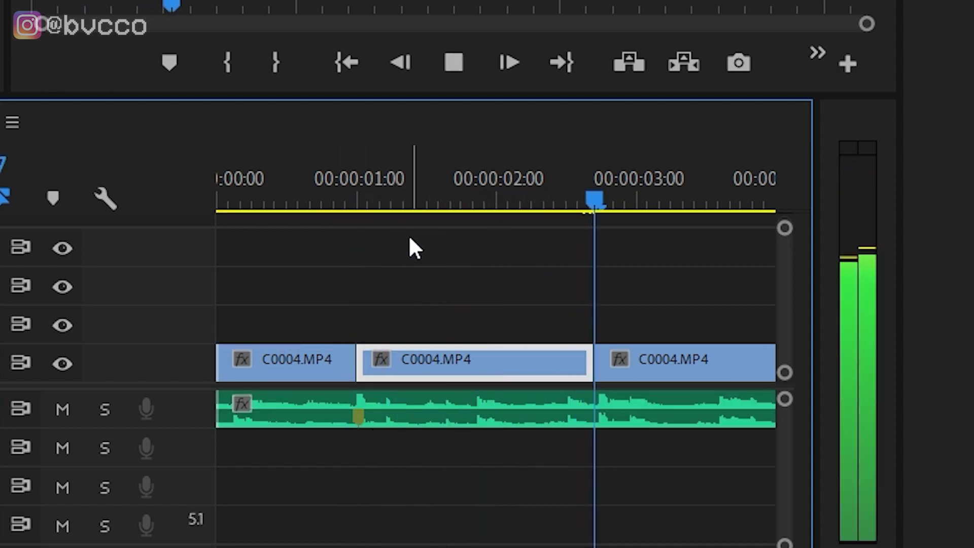
Stop the playhead at the second cut, 00:00:02:17, and add a marker to the music clip there.
key("space")
key("Left")
key("Right")
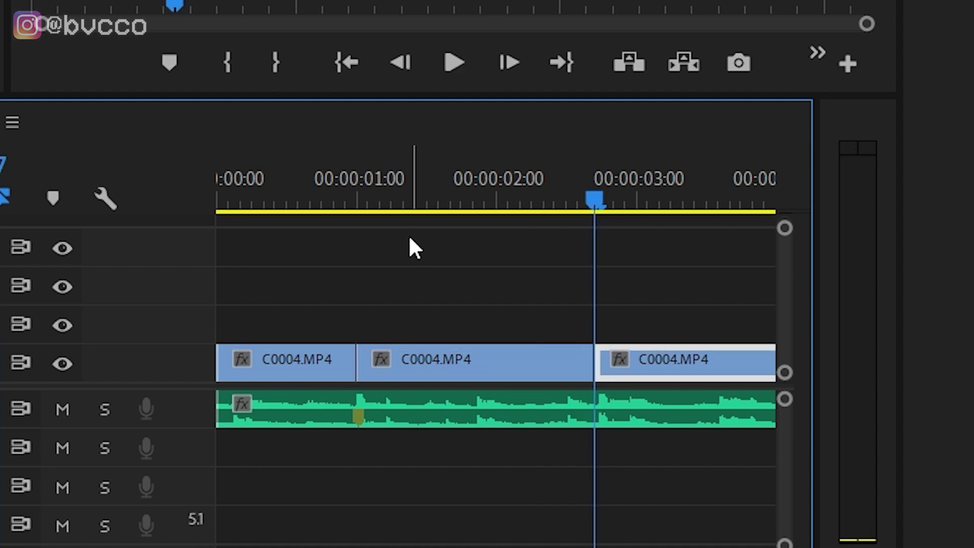
key("equal")
key("equal")
left_click(608, 408)
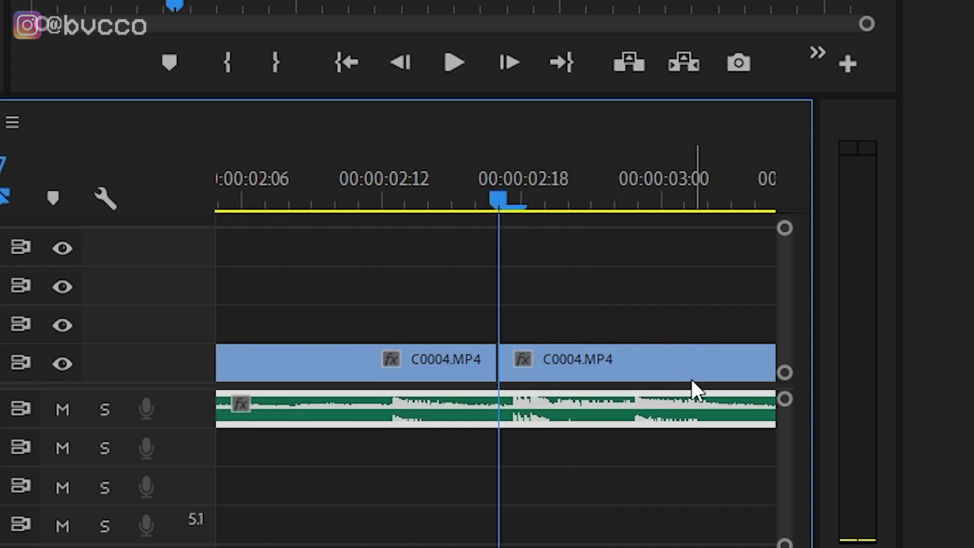
key("m")
Play on to the next beat and add a marker to the music clip at 00:00:04:11.
key("minus")
key("minus")
key("space")
key("minus")
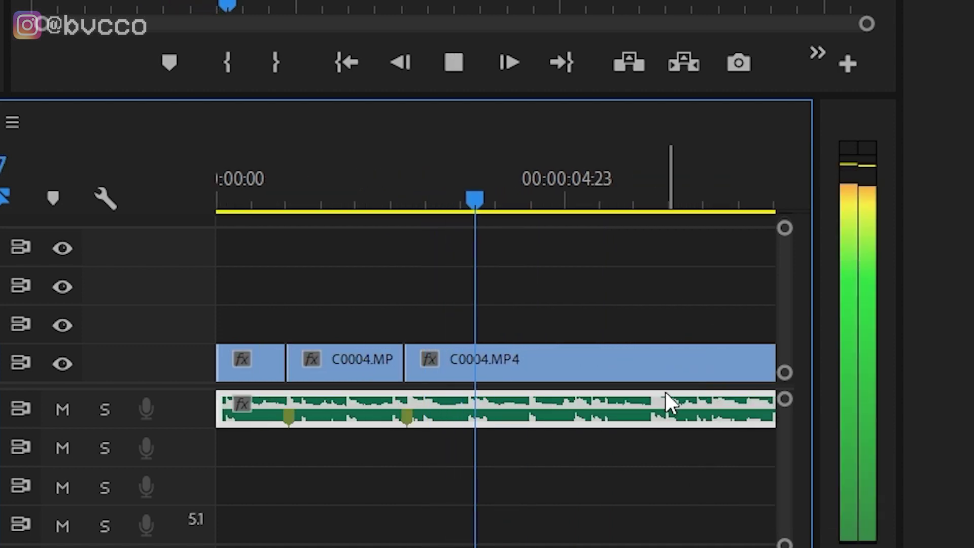
key("equal")
key("space")
key("Left")
key("Left")
key("Right")
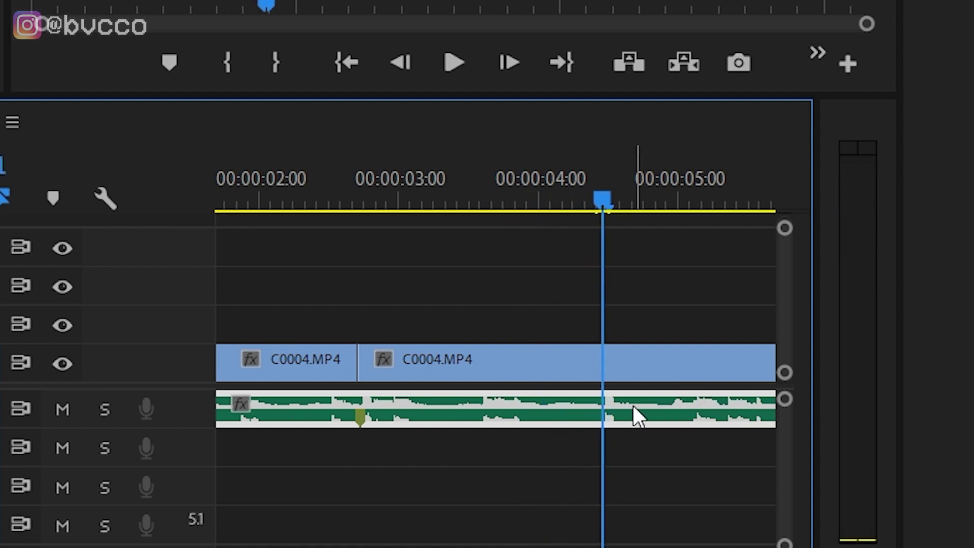
key("m")
key("equal")
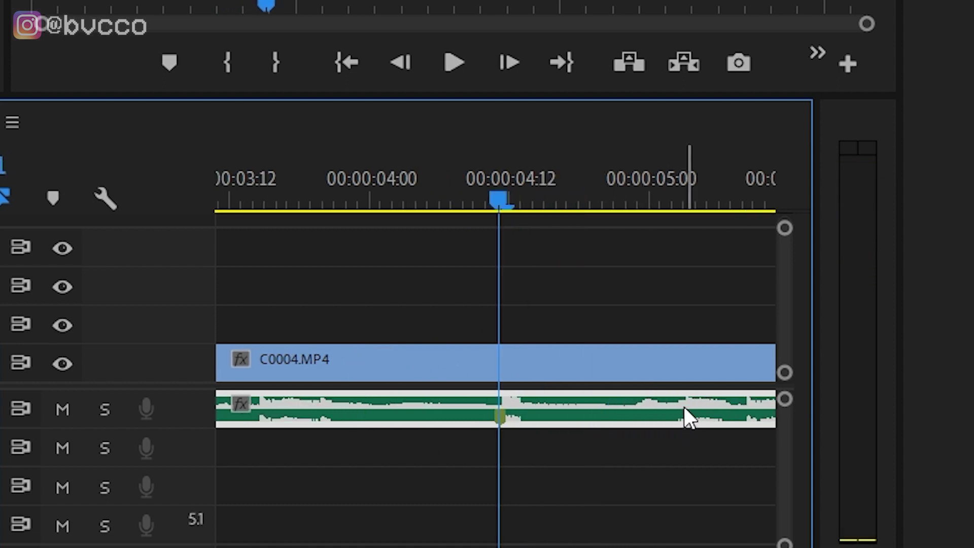
Play on to the following beat and mark the music clip at 00:00:06:05.
key("minus")
key("space")
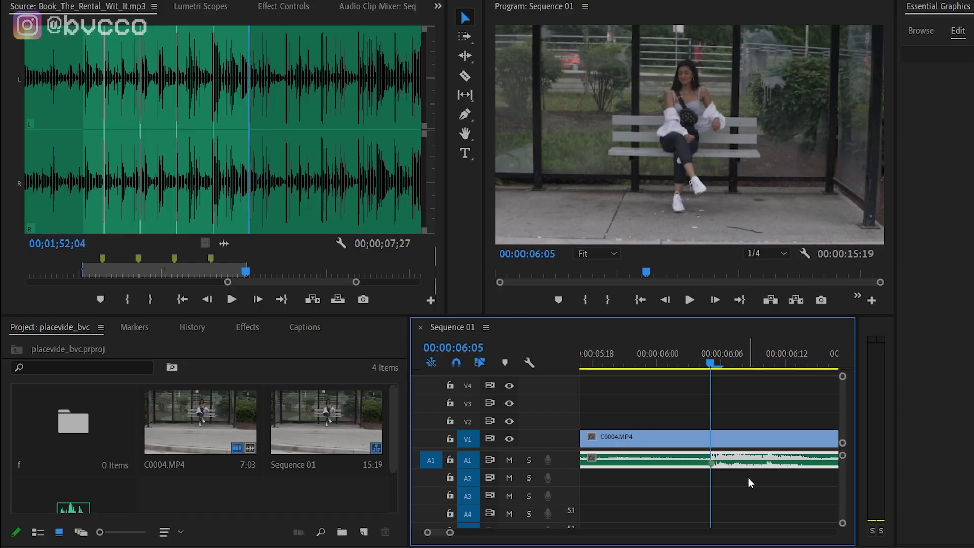
key("equal")
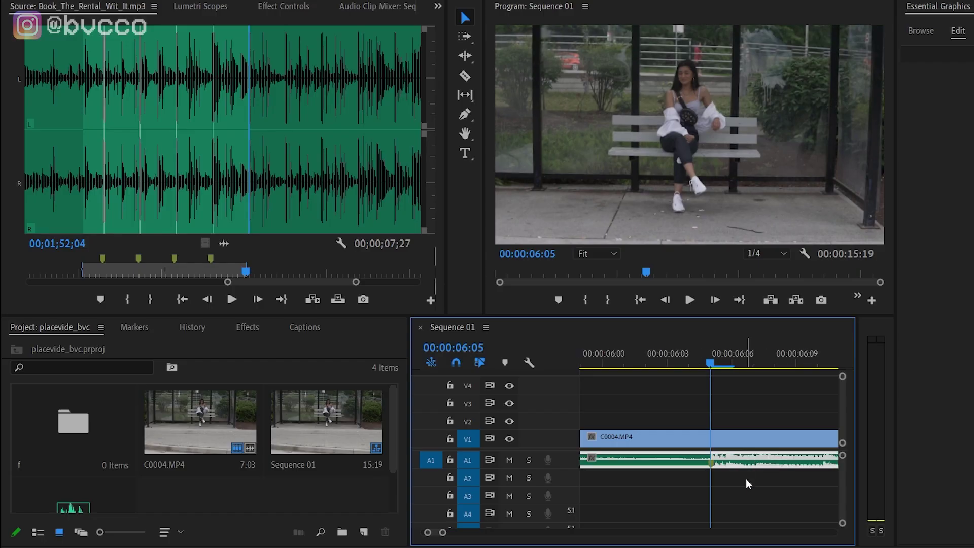
left_click(745, 479)
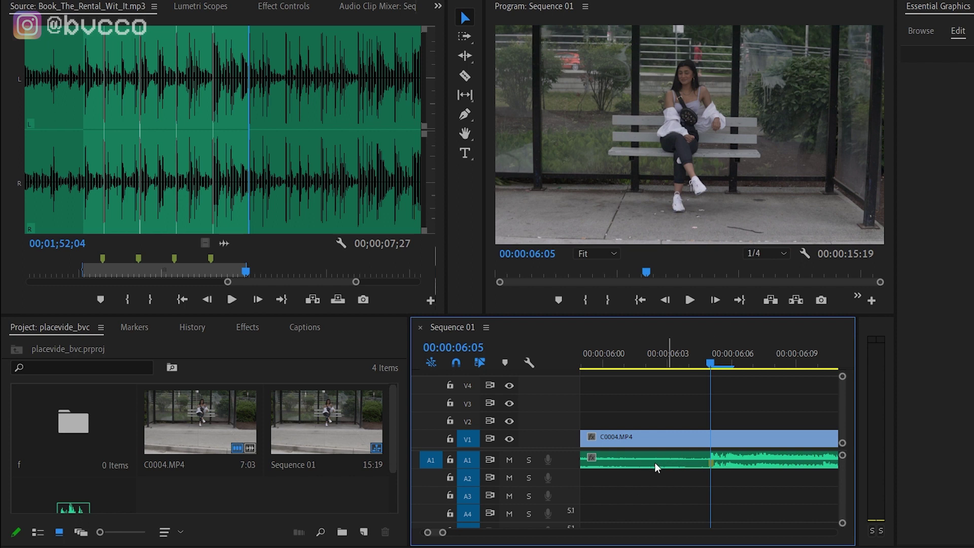
key("minus")
key("minus")
key("equal")
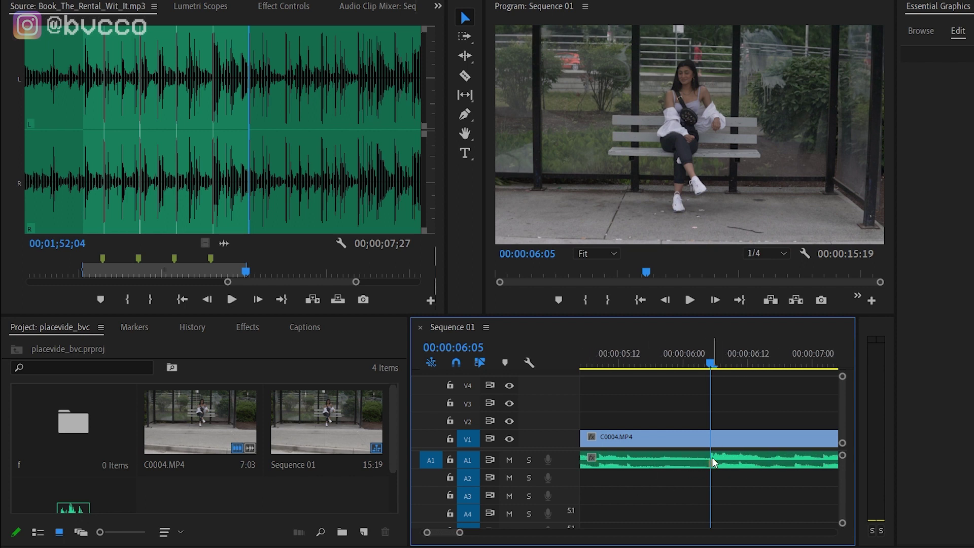
Split the last C0004.MP4 segment on V1 at the 00:00:04:11 and 00:00:06:05 music markers with the Razor tool.
key("backslash")
left_click_drag(679, 370, 584, 369)
key("equal")
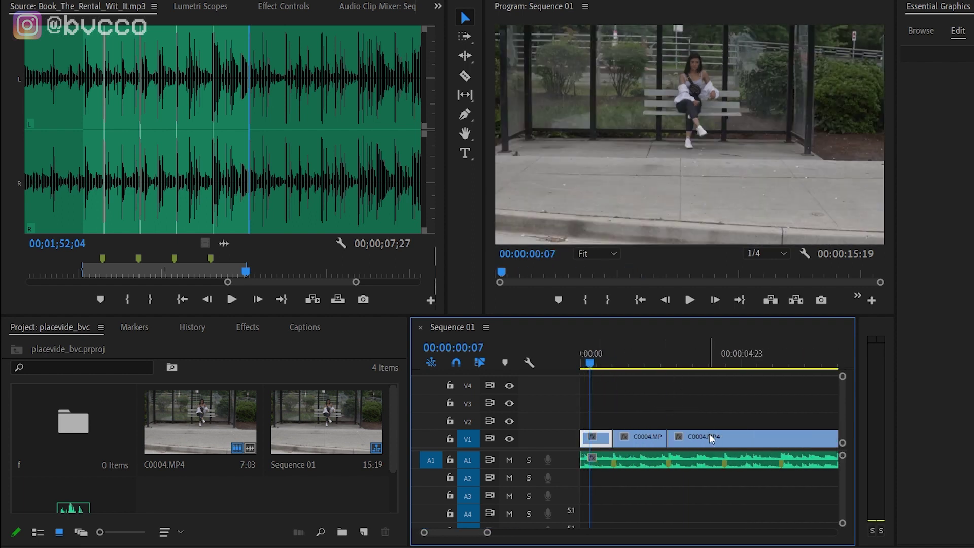
key("c")
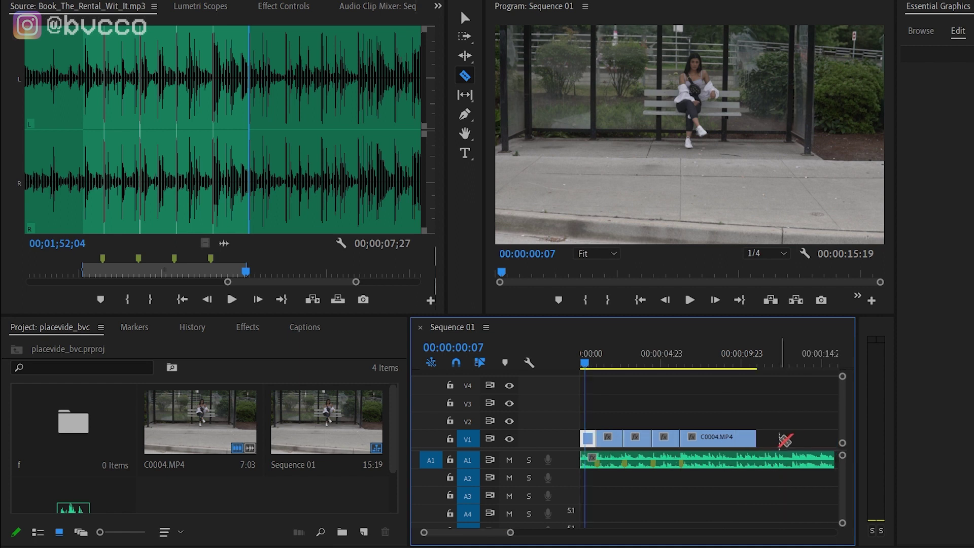
key("v")
Play the cut sequence from the start twice and compare each V1 cut with the music markers.
key("minus")
key("equal")
key("equal")
key("equal")
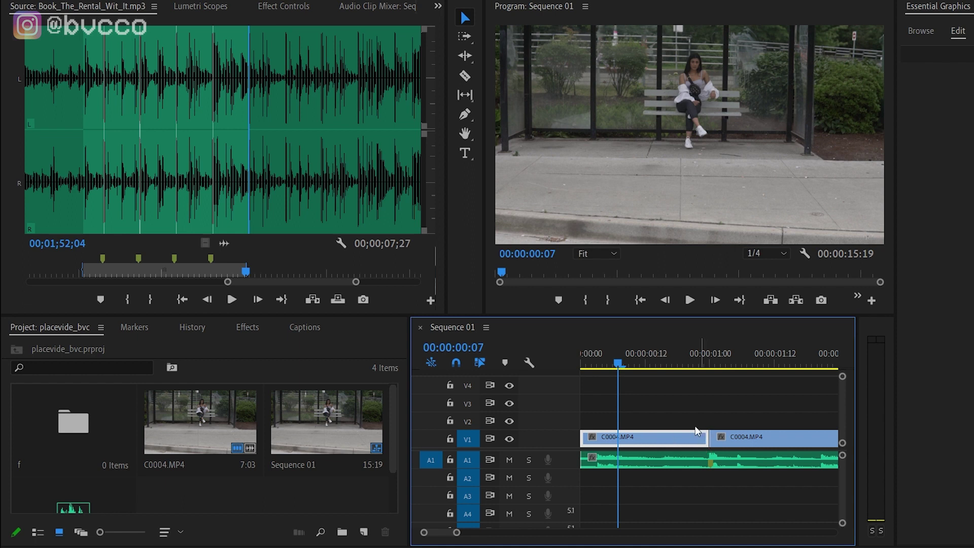
key("minus")
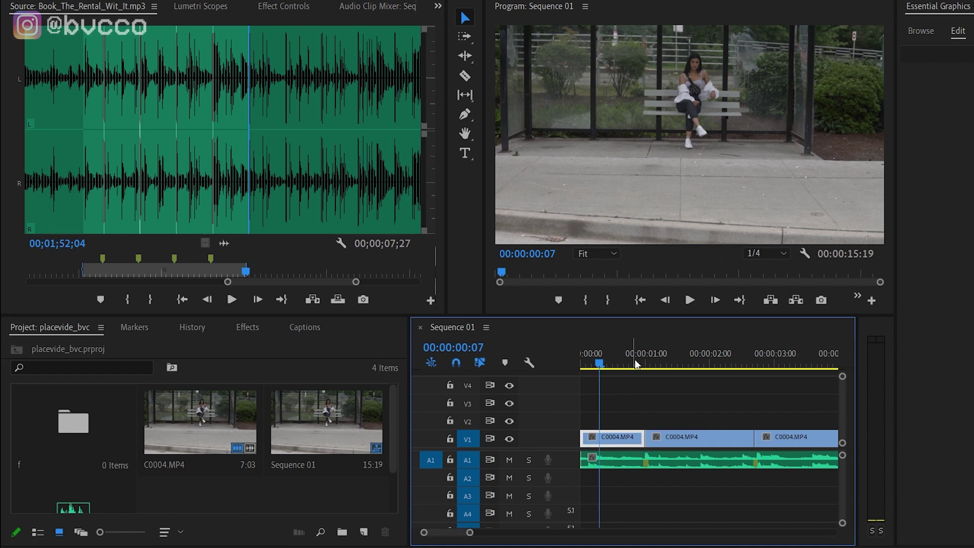
key("Home")
key("minus")
key("space")
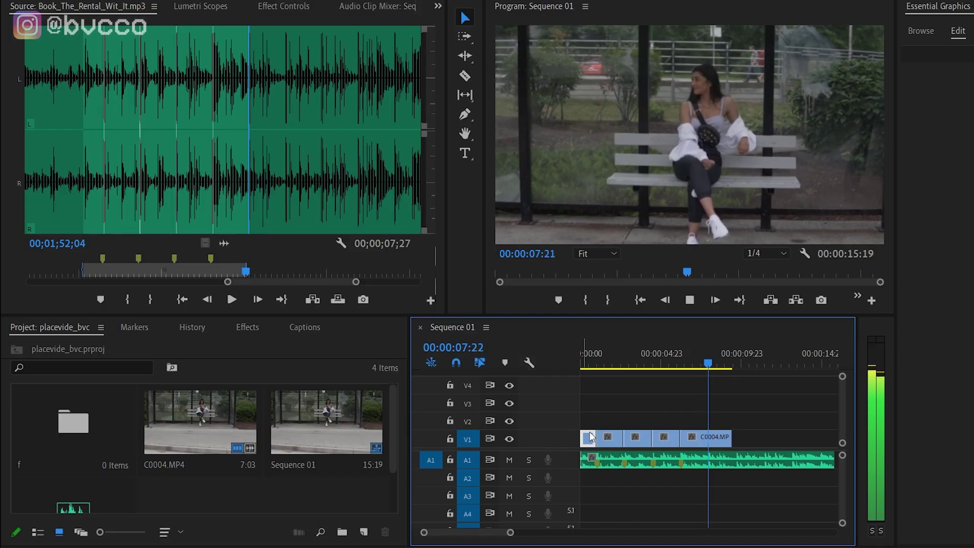
key("space")
key("minus")
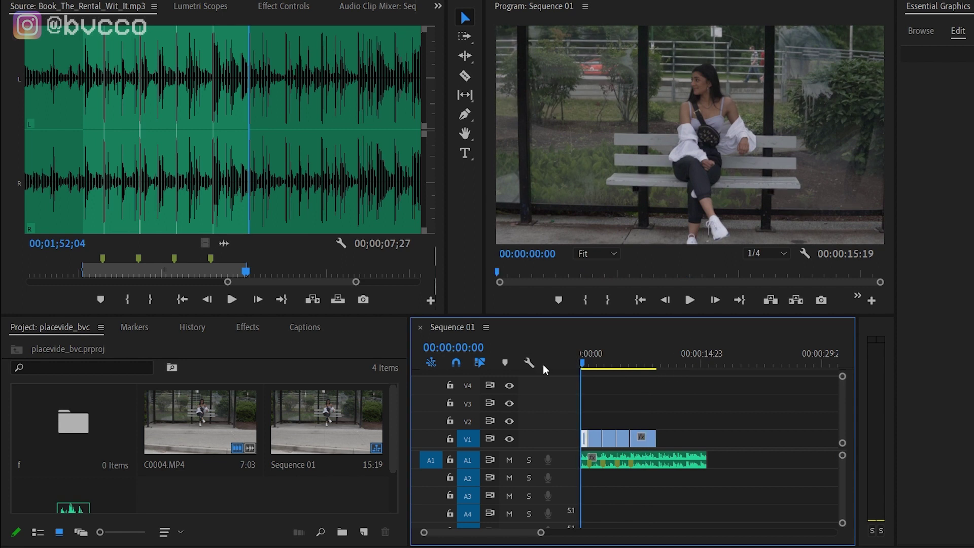
key("equal")
key("space")
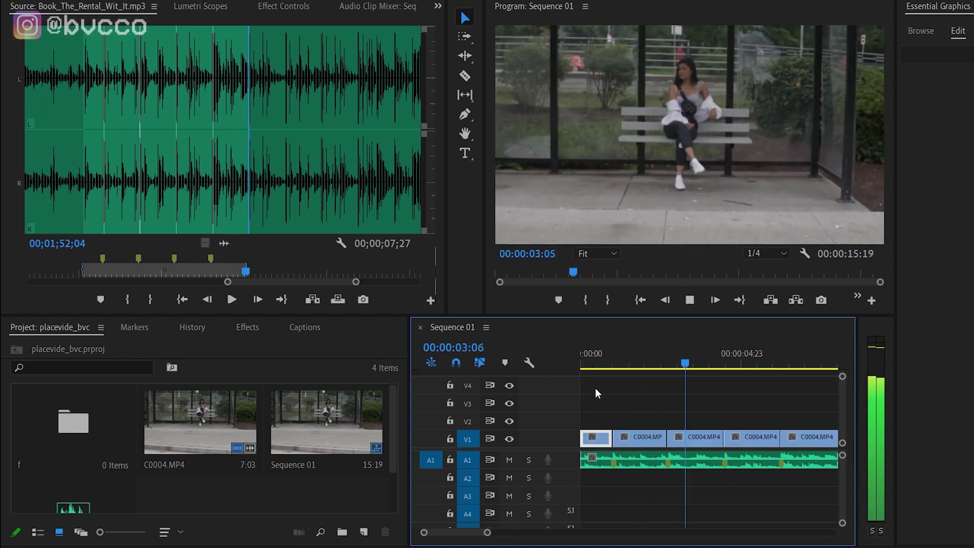
key("space")
Delete all C0004.MP4 segments from V1, keeping the marked music clip on A1.
key("minus")
key("minus")
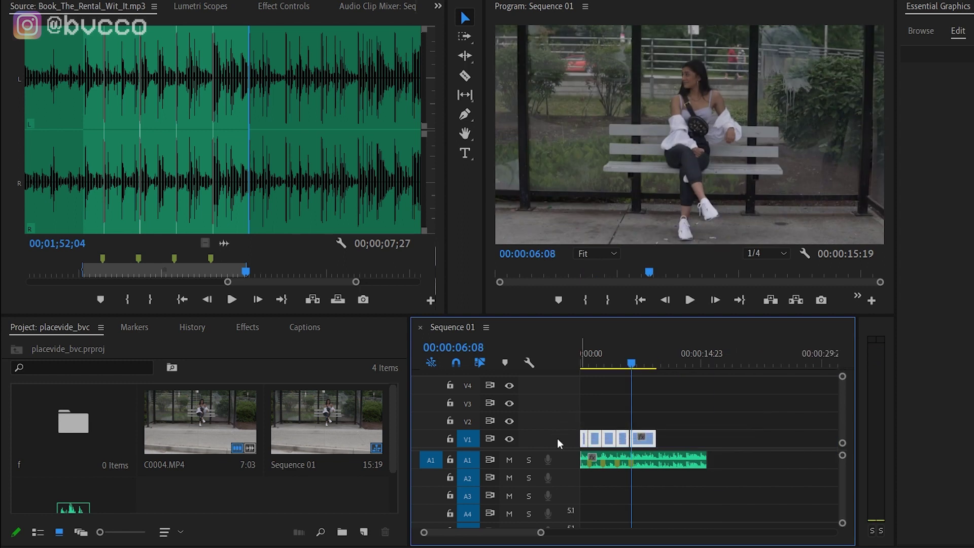
key("Delete")
key("minus")
key("backslash")
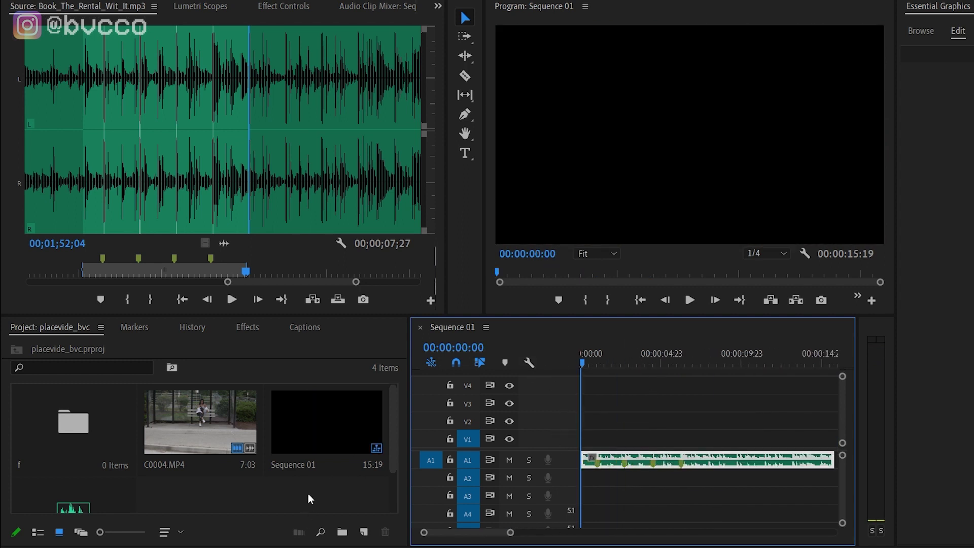
Bring DJI_0013.MP4 into the project and place it on V1 over the length of the music clip.
left_click(309, 493)
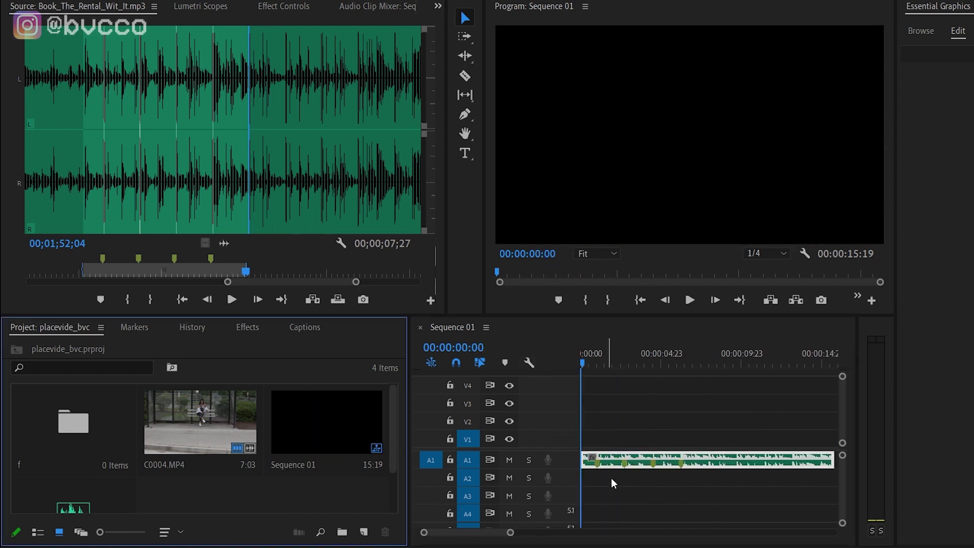
left_click(597, 465)
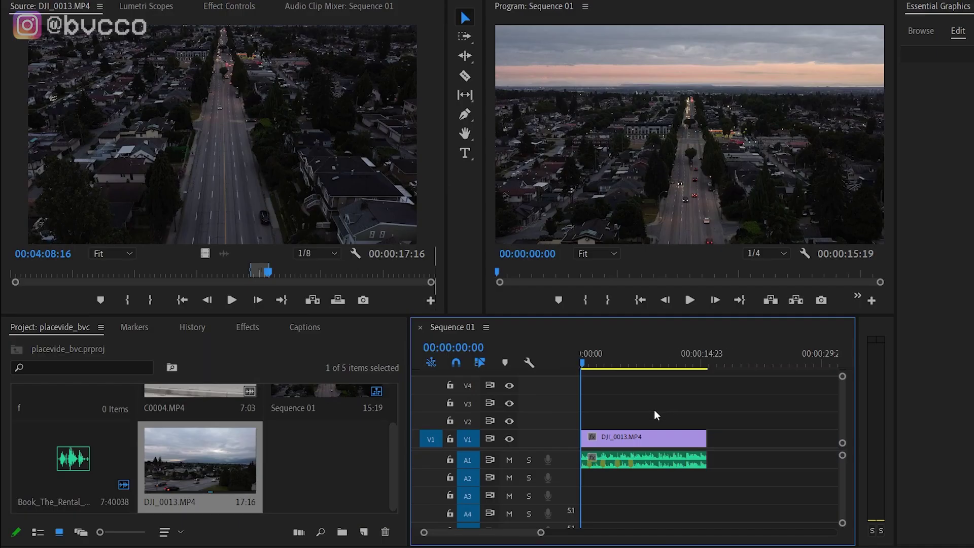
key("backslash")
Play the opening of the DJI_0013.MP4 footage and mute the music track A1.
key("space")
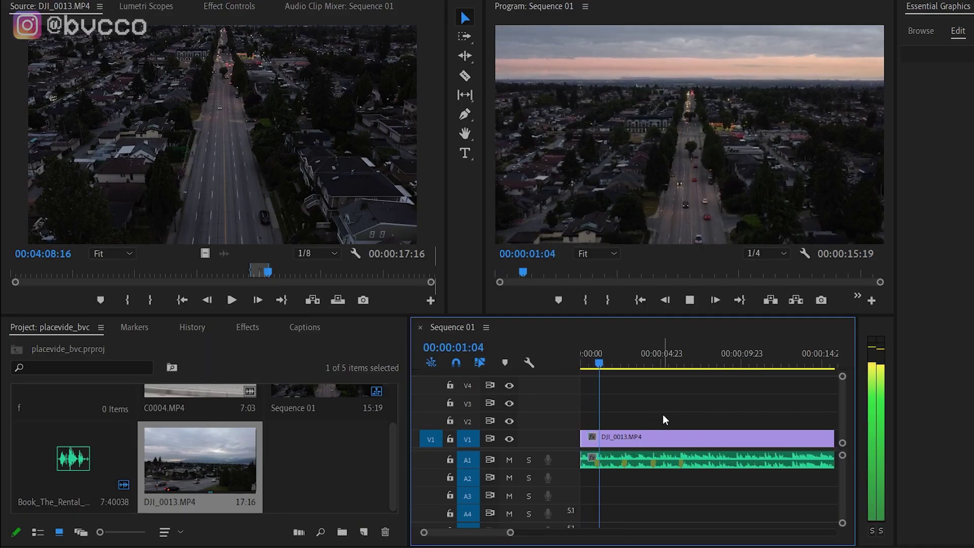
key("space")
left_click(661, 431)
key("minus")
key("space")
key("space")
left_click(509, 459)
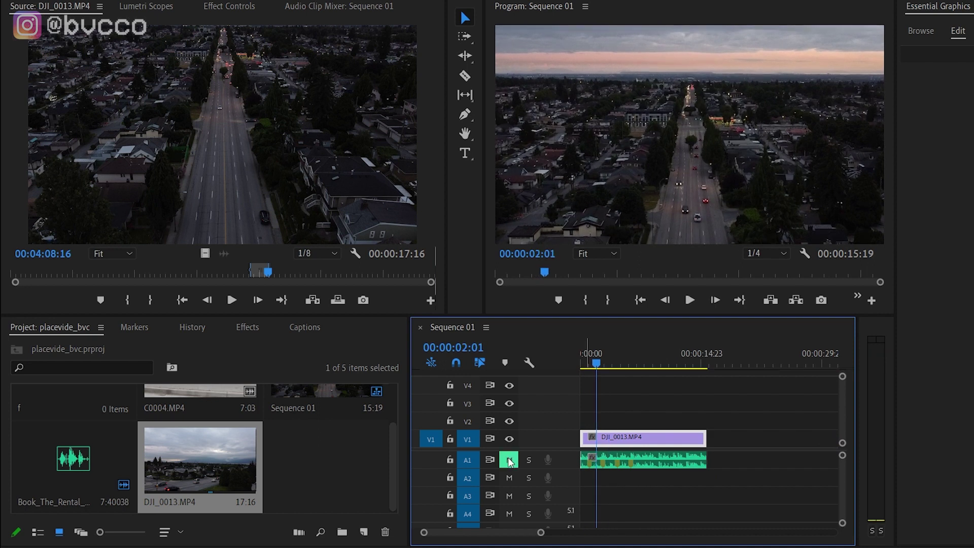
Play the DJI_0013.MP4 footage without music up to 00:00:09:15 to review the shot.
key("space")
key("equal")
key("minus")
key("equal")
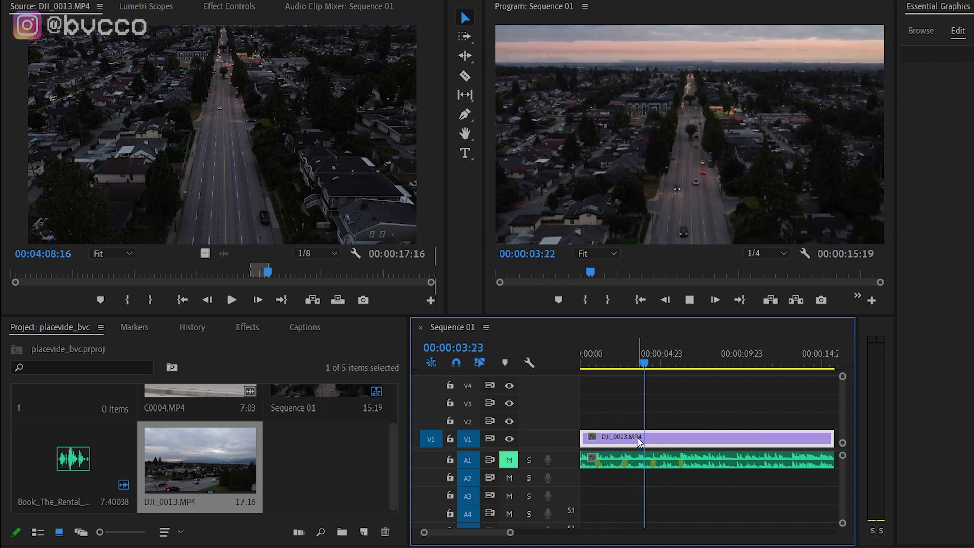
key("equal")
key("minus")
key("equal")
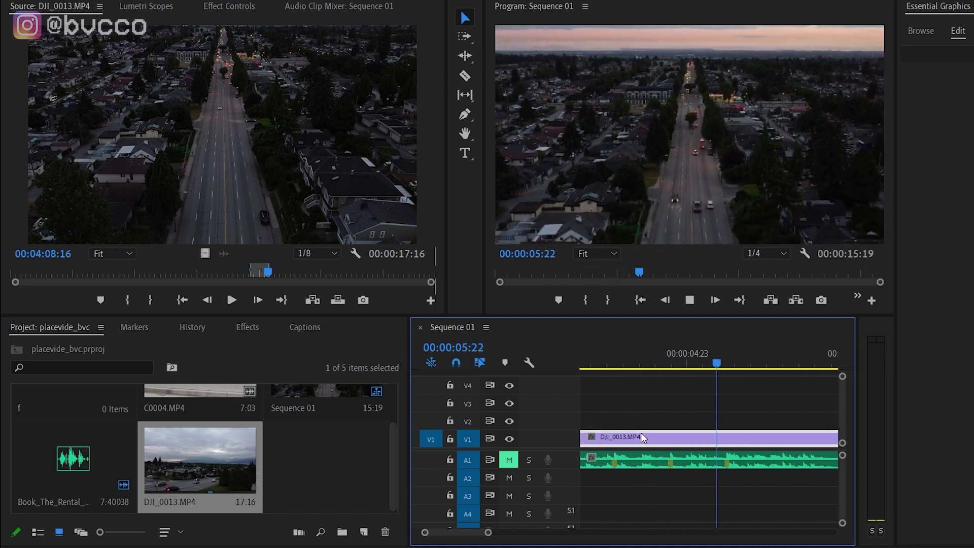
key("backslash")
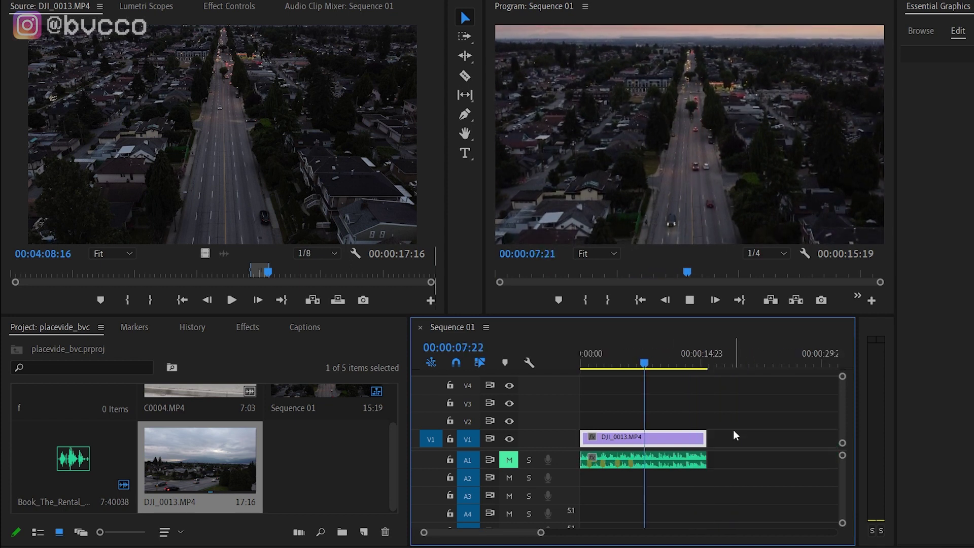
key("space")
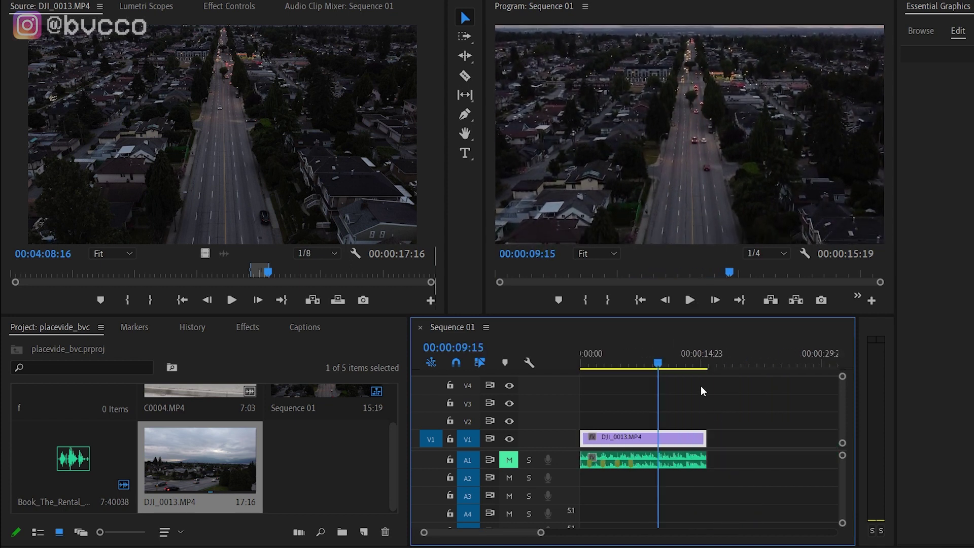
Split the DJI_0013.MP4 clip on V1 into four segments with the Razor tool, making the first cut at the first music marker.
key("minus")
left_click_drag(632, 362, 580, 362)
key("equal")
key("equal")
key("equal")
key("equal")
key("c")
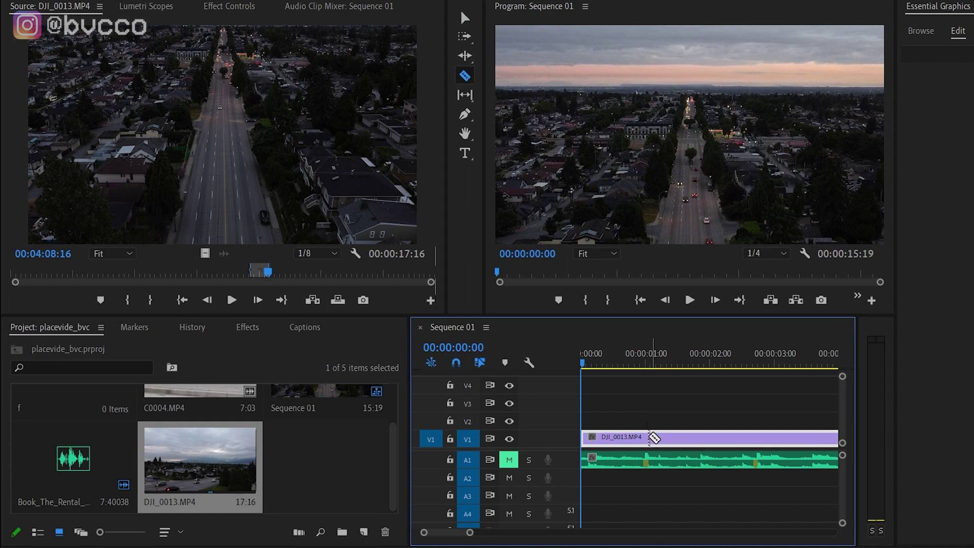
left_click(647, 438)
key("minus")
left_click(678, 438)
left_click(717, 438)
key("v")
left_click(660, 459)
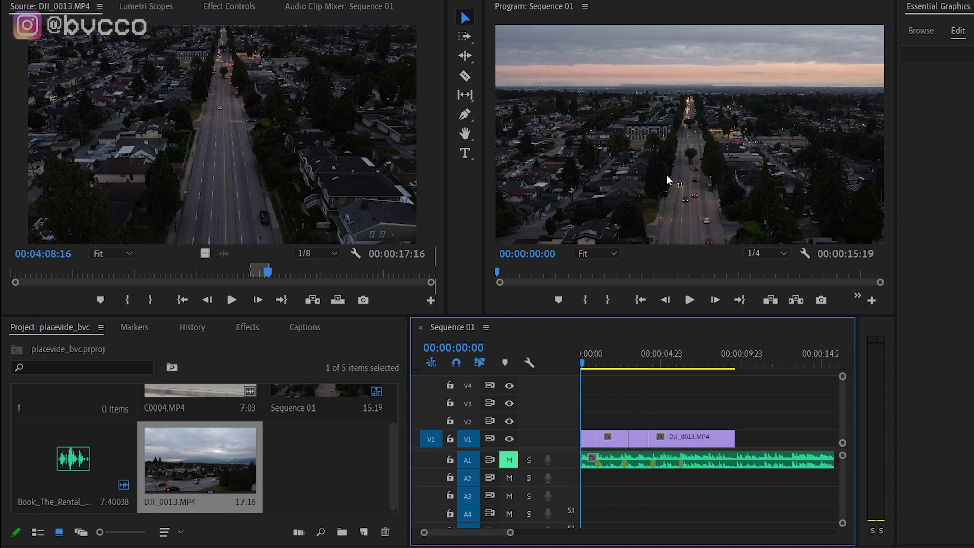
Move the second and third DJI_0013.MP4 segments up to V2, with the third starting at the second music marker.
left_click(641, 439)
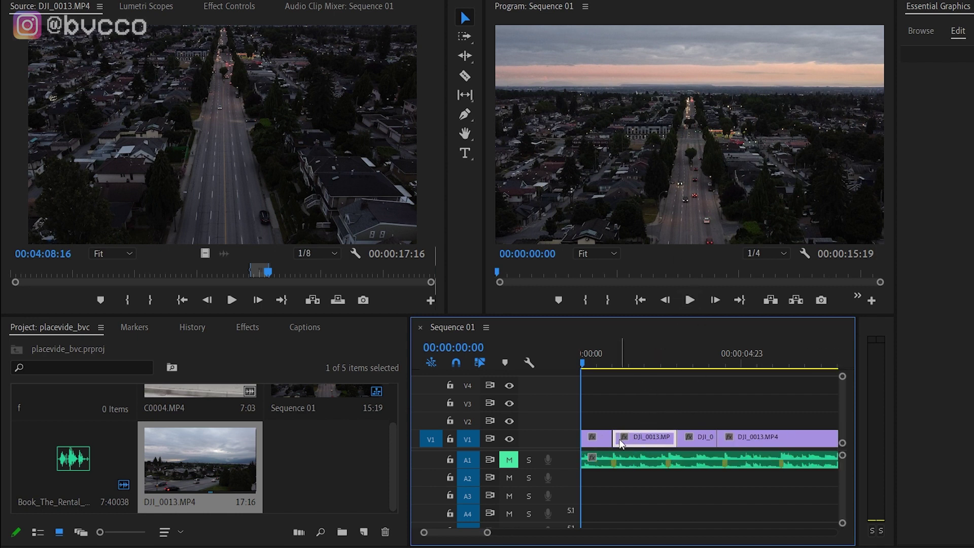
left_click_drag(636, 436, 684, 421)
key("minus")
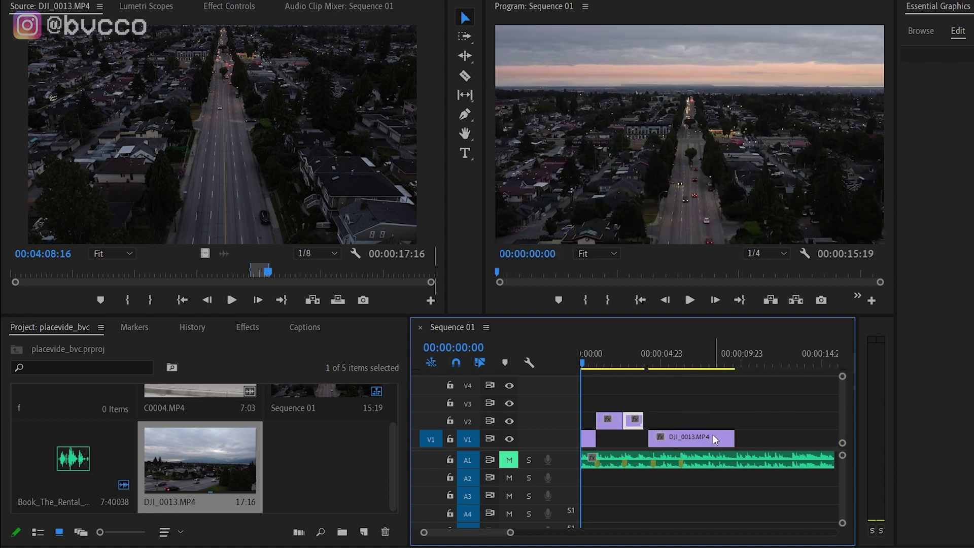
Return the second and third DJI_0013.MP4 segments to V1 and place the remaining segment on V2, starting at the third music marker.
key("equal")
left_click_drag(745, 442, 635, 439)
key("minus")
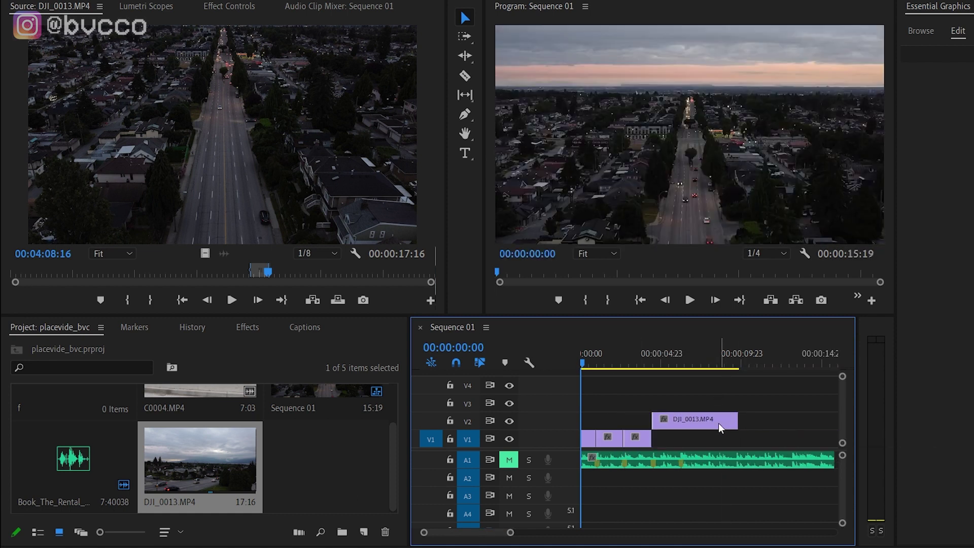
Play the cut sequence from the start to 00:00:11:14 with music track A1 unmuted to compare the cuts with the beats.
key("space")
key("equal")
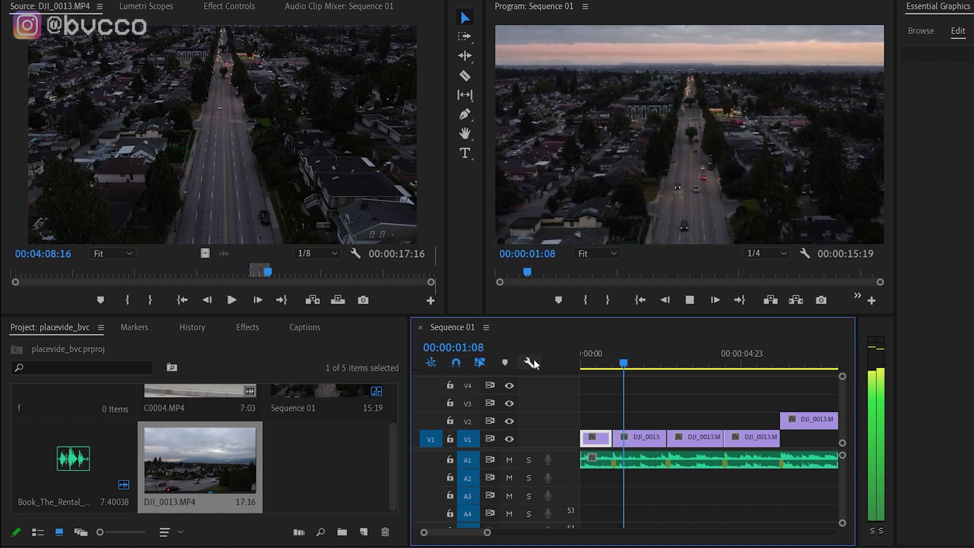
key("equal")
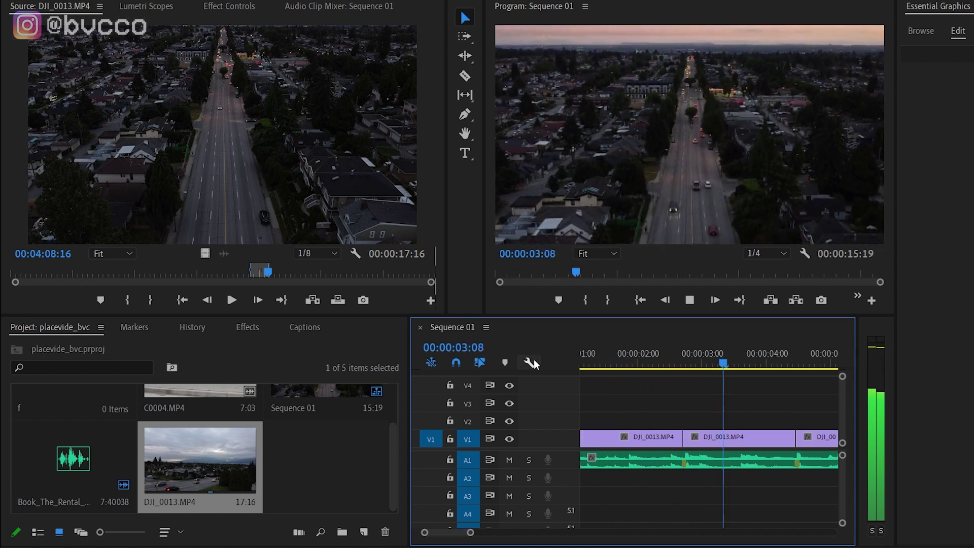
key("minus")
key("minus")
key("equal")
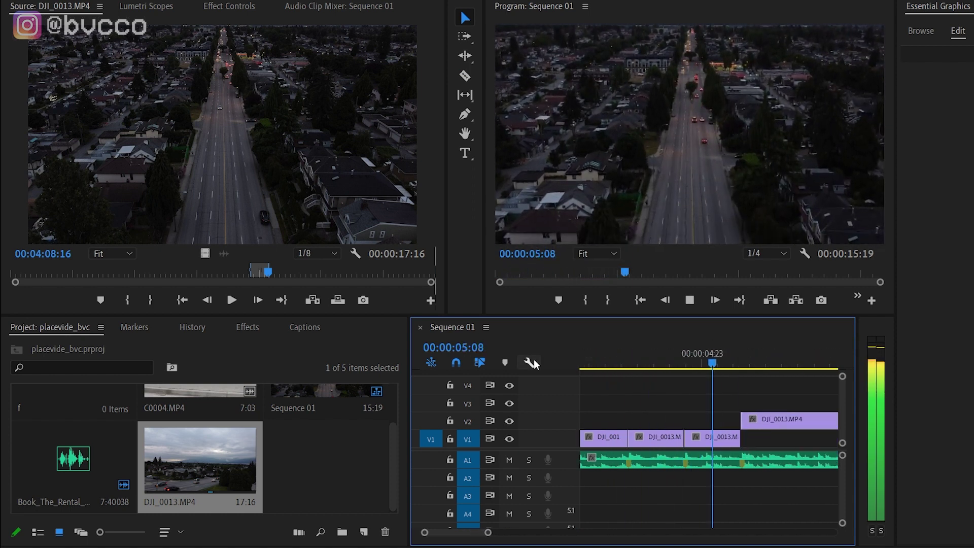
key("minus")
key("minus")
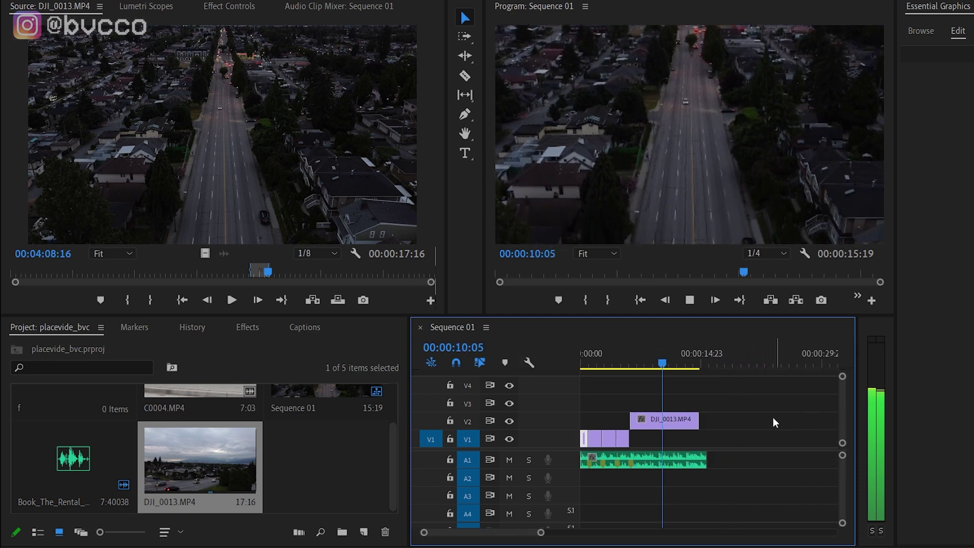
key("space")
key("minus")
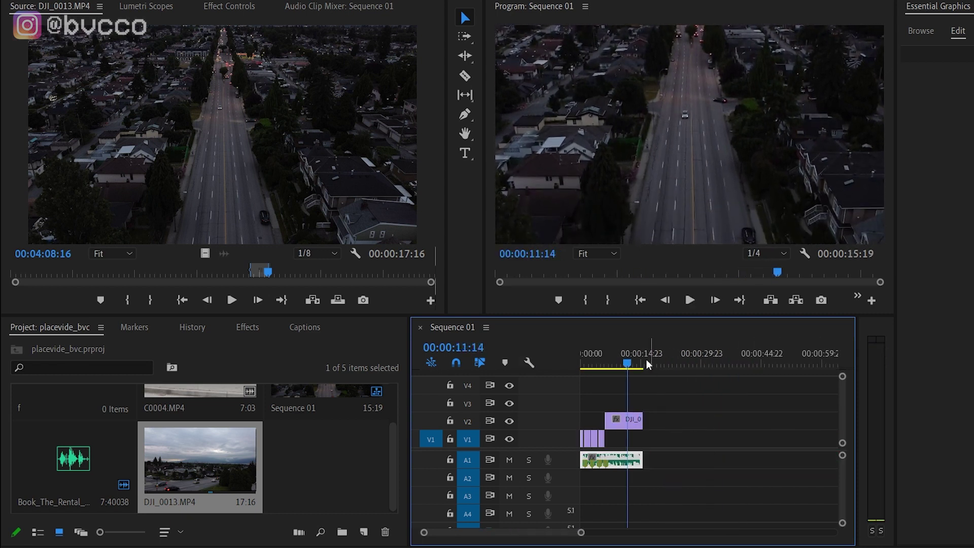
Replay the sequence from the start up to 00:00:07:05 and return the playhead to the beginning.
left_click_drag(634, 360, 507, 360)
key("equal")
key("equal")
key("space")
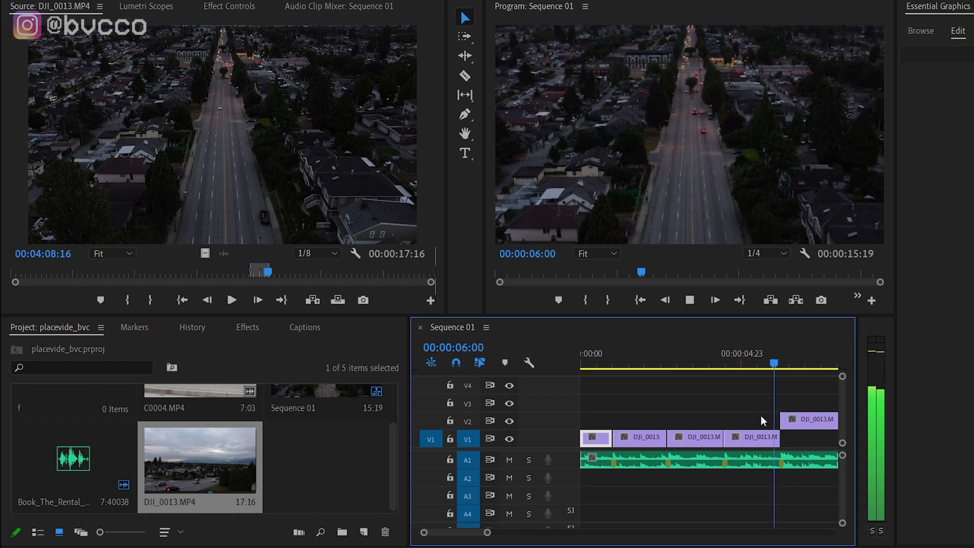
key("minus")
key("minus")
key("space")
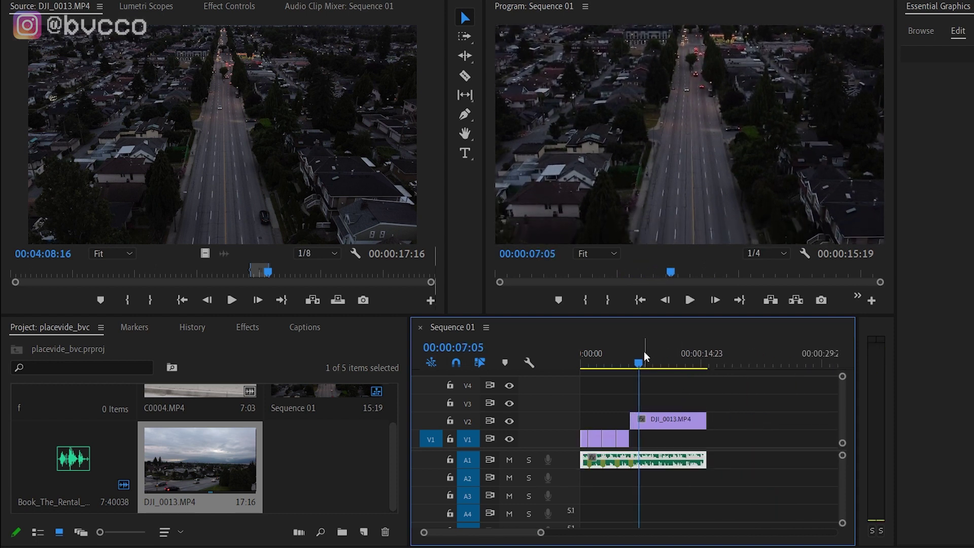
key("Home")
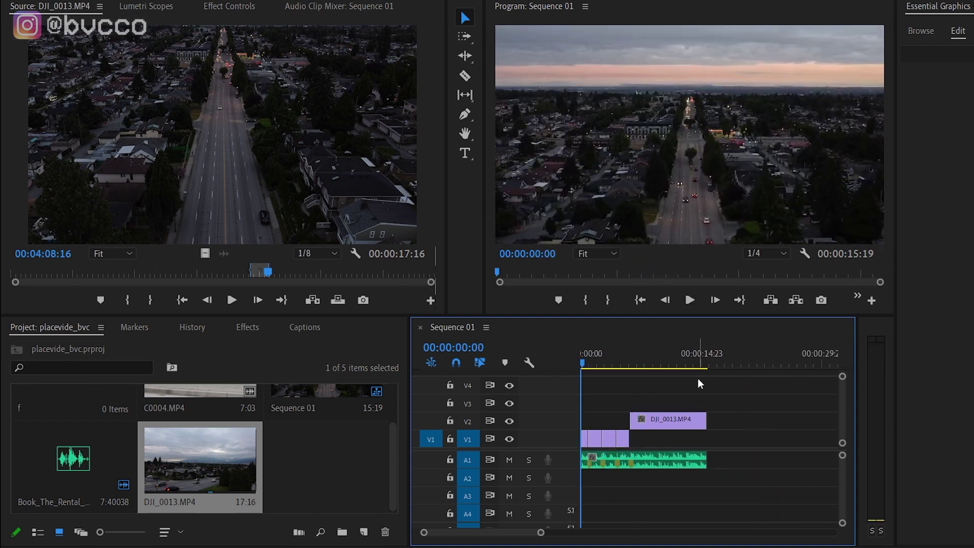
key("alt+e")
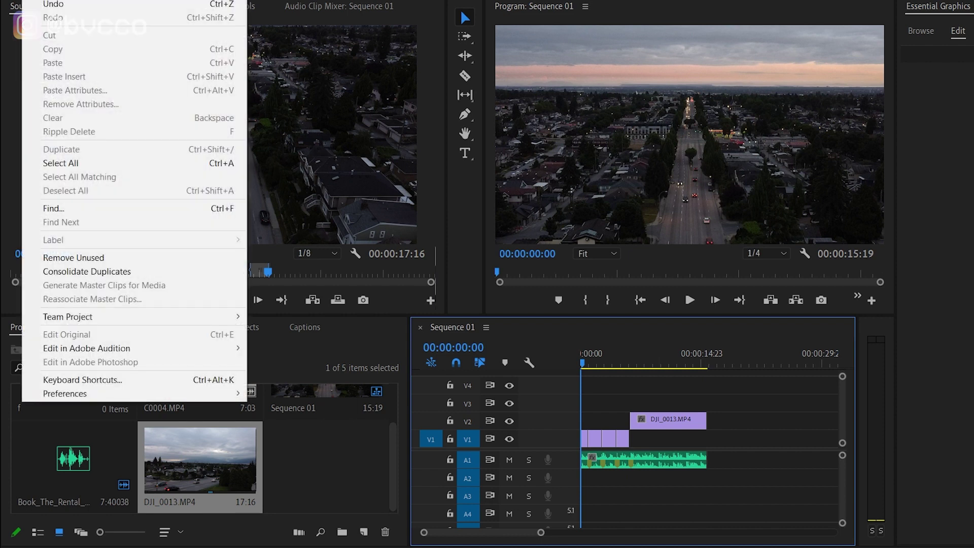
key("Escape")
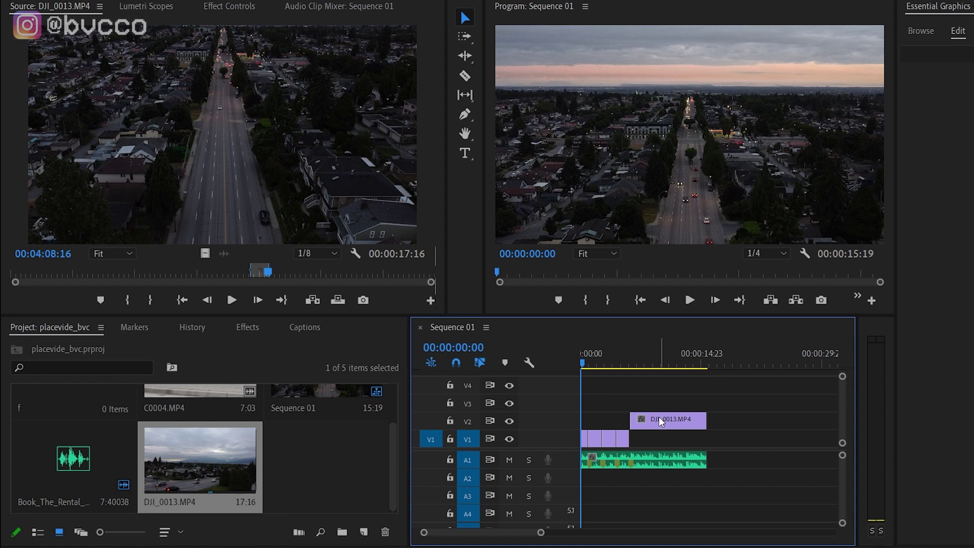
Place the playhead at 00:00:01:01, just after the cut at the first music marker.
key("equal")
key("equal")
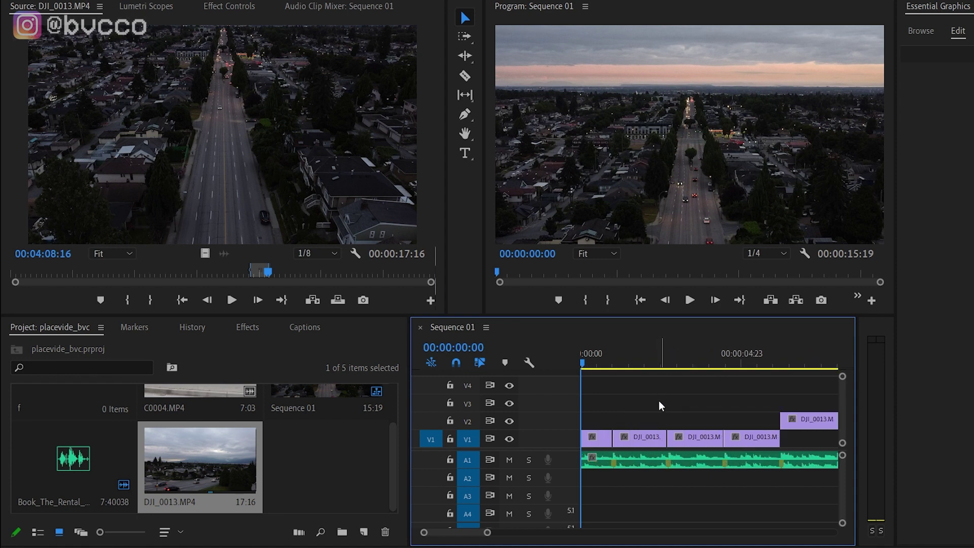
key("equal")
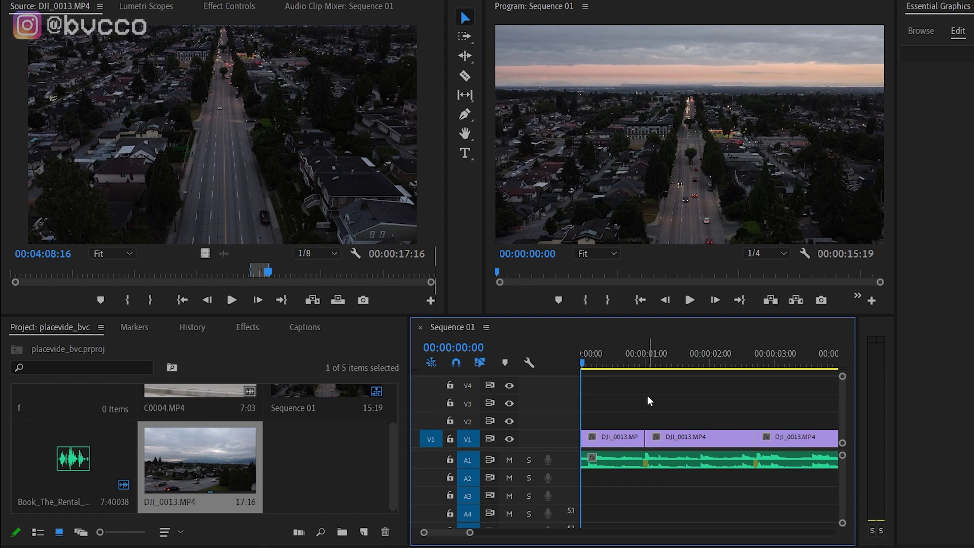
left_click(640, 365)
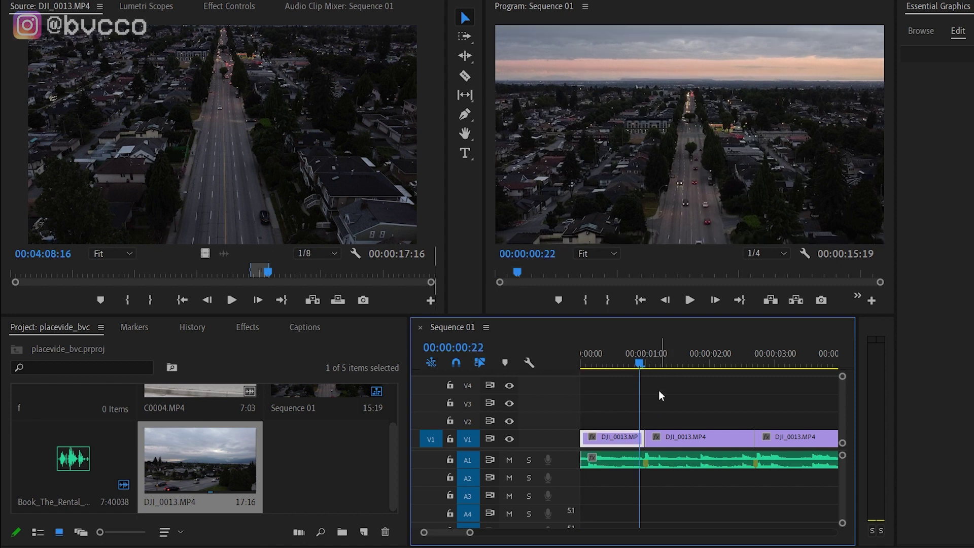
key("equal")
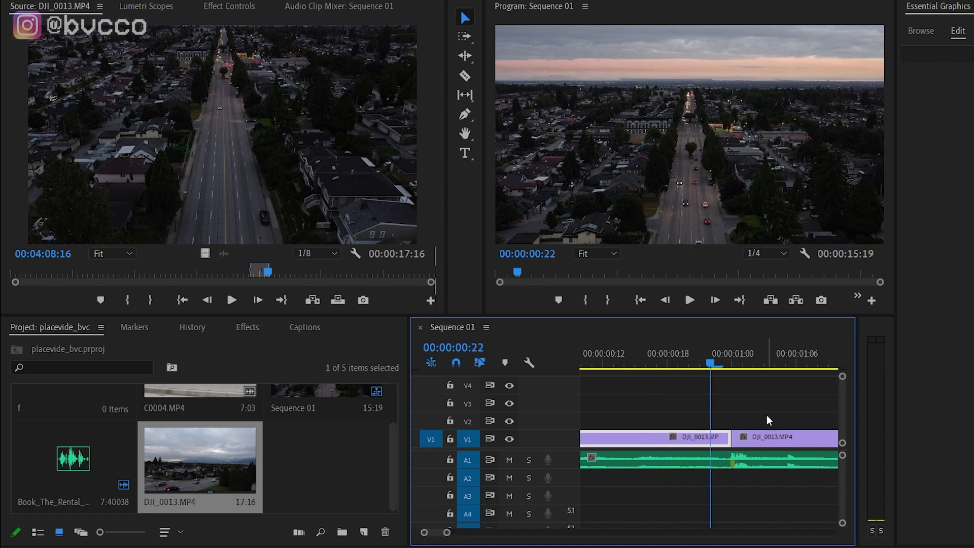
key("minus")
key("equal")
key("equal")
key("Right")
key("Right")
key("Left")
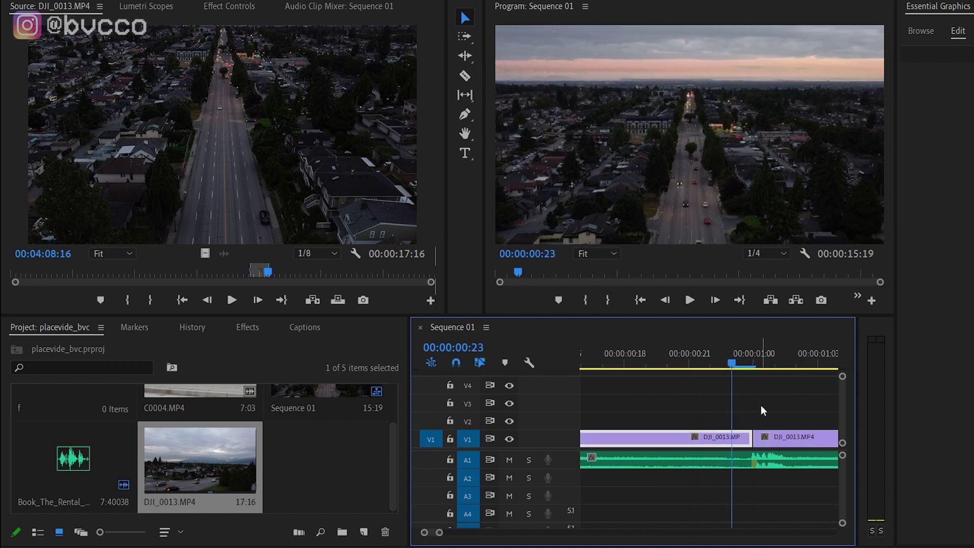
key("Right")
key("Right")
key("minus")
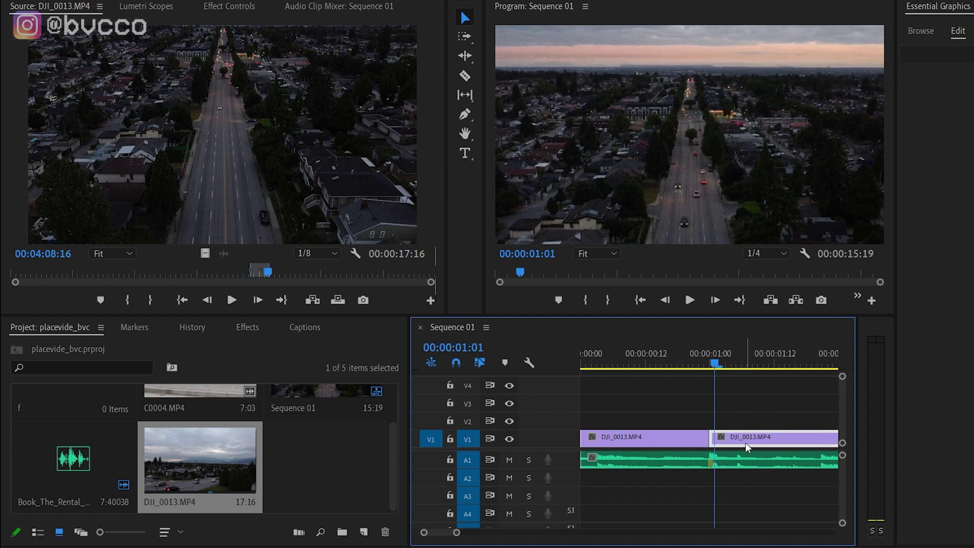
Move the second segment up to V2 so it starts at 00:00:01:01 and extend the first segment's end to meet it.
left_click_drag(745, 443, 700, 418)
key("minus")
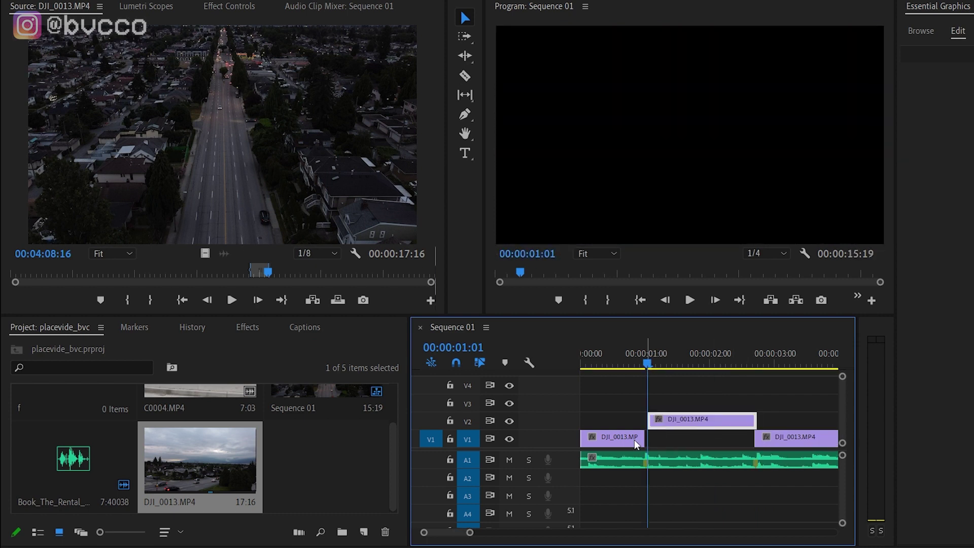
left_click_drag(643, 438, 647, 438)
key("equal")
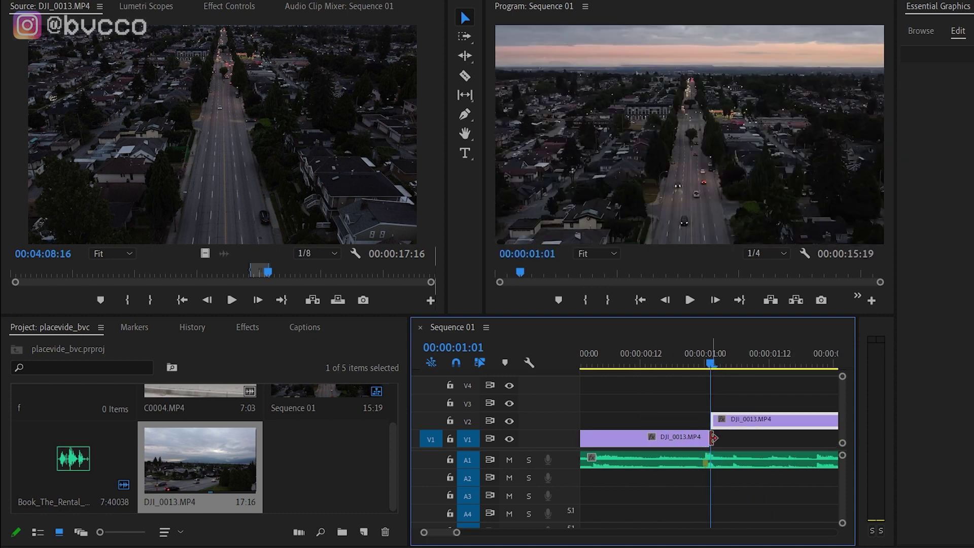
Move the third segment up to V3, starting slightly after the second music marker, and extend the second segment's end to meet it.
key("minus")
key("minus")
key("minus")
left_click(666, 359)
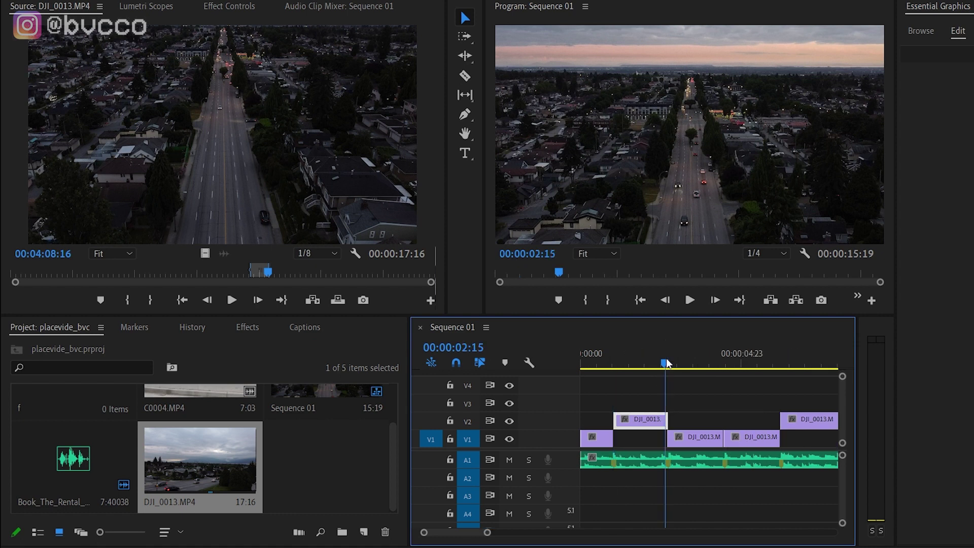
key("equal")
left_click_drag(718, 422, 749, 406)
key("minus")
key("equal")
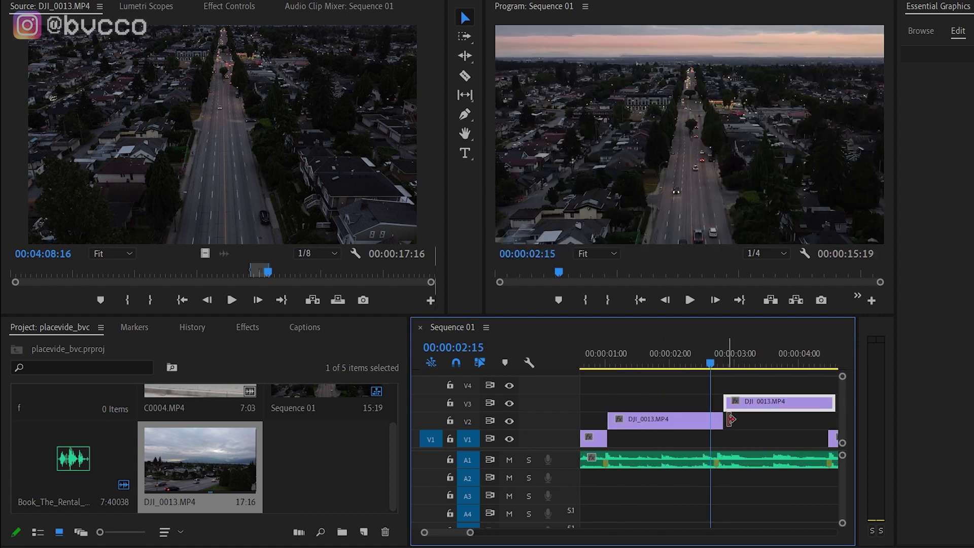
Move the fourth segment from V1 up to V4 so it starts where the V3 segment ends, just after the third music marker.
key("minus")
key("equal")
key("Down")
key("minus")
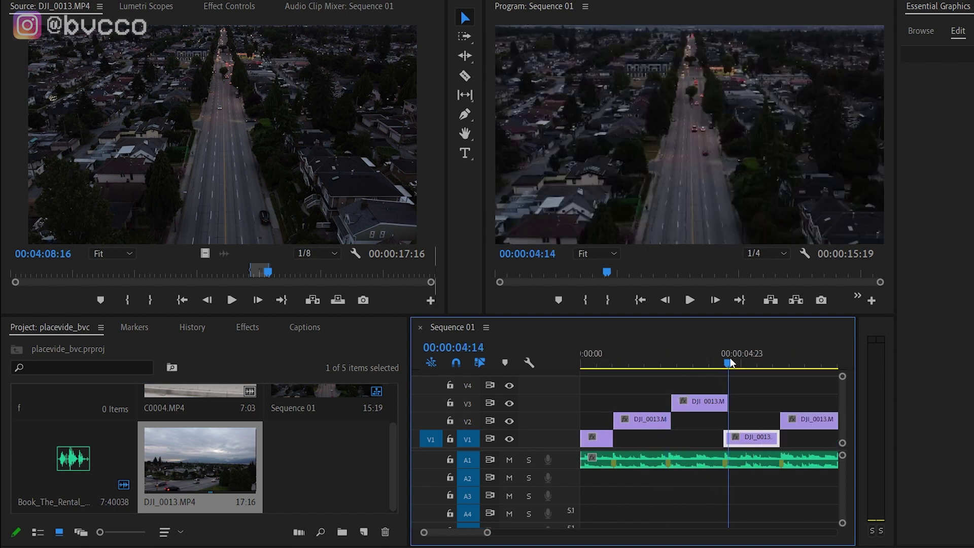
key("equal")
left_click_drag(707, 363, 702, 364)
key("equal")
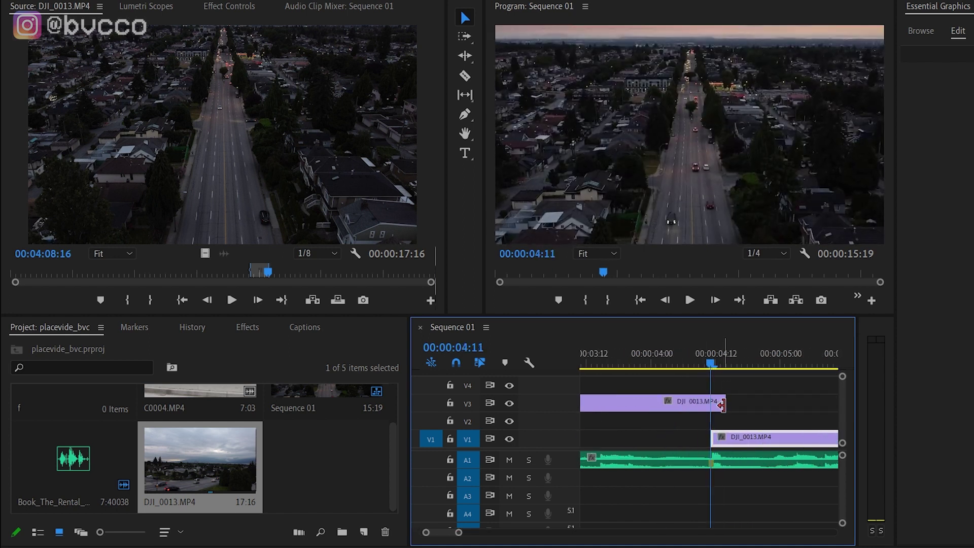
key("minus")
key("minus")
left_click_drag(728, 440, 744, 388)
Shift the last segment on V2 to start at 00:00:06:06 and trim the V4 segment's end to meet it.
left_click(769, 364)
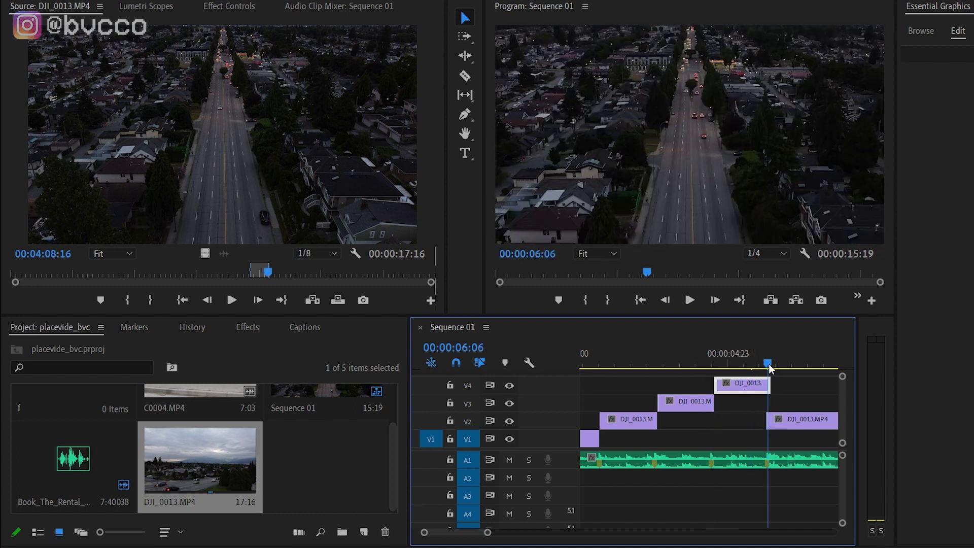
key("equal")
left_click(727, 422)
left_click_drag(727, 422, 736, 424)
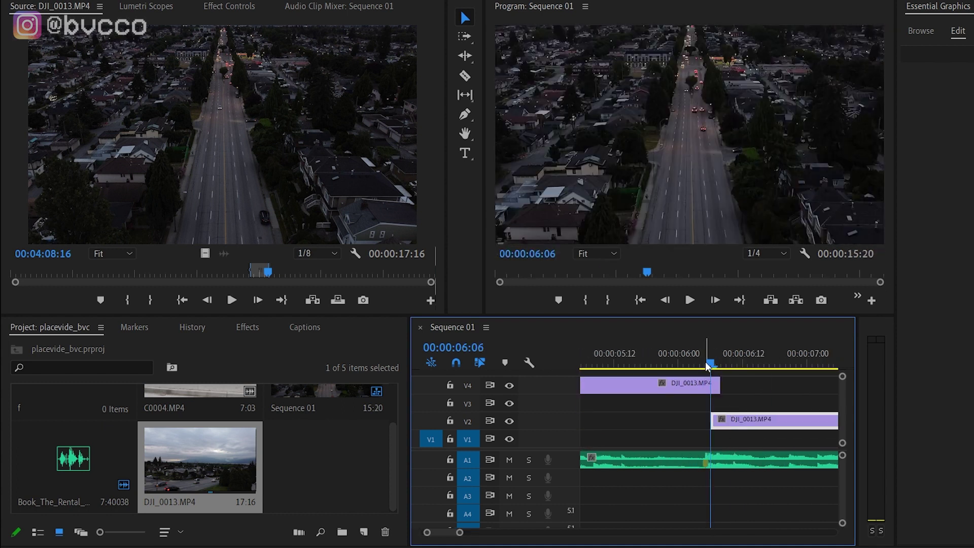
left_click(705, 361)
key("equal")
key("Right")
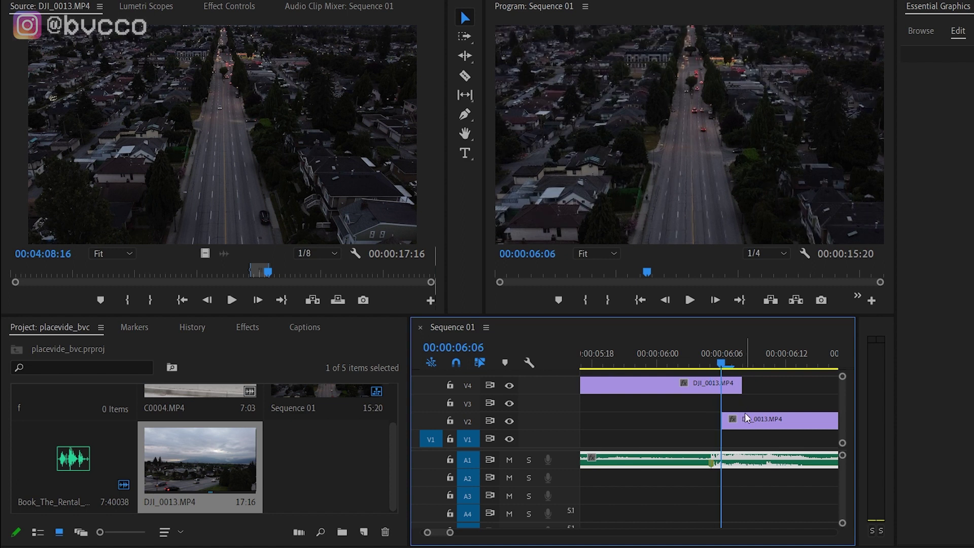
left_click_drag(741, 385, 727, 384)
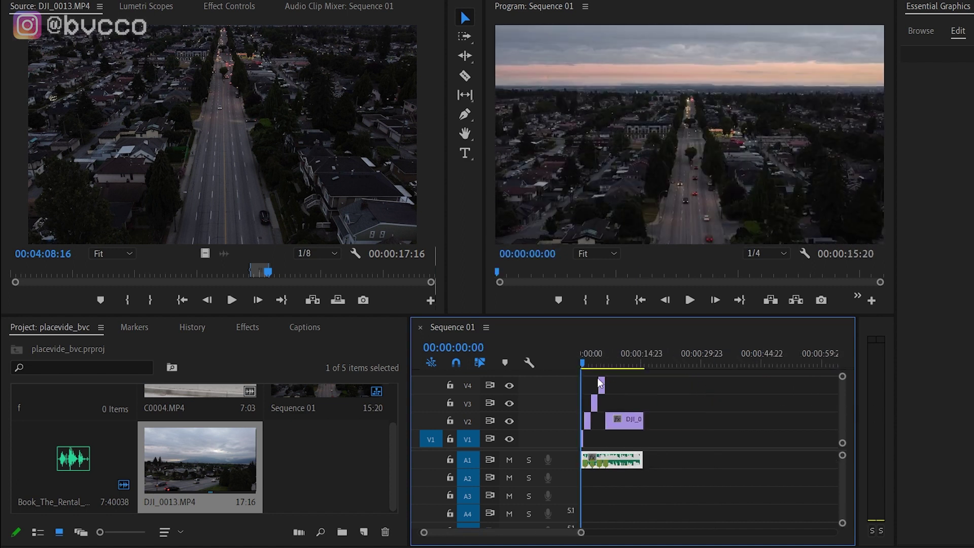
Move the short segments on V2, V3 and V4 down to V1, keeping them end to end after the first segment.
key("equal")
key("equal")
key("equal")
left_click_drag(640, 420, 640, 437)
left_click_drag(691, 401, 690, 432)
left_click_drag(746, 387, 744, 432)
key("minus")
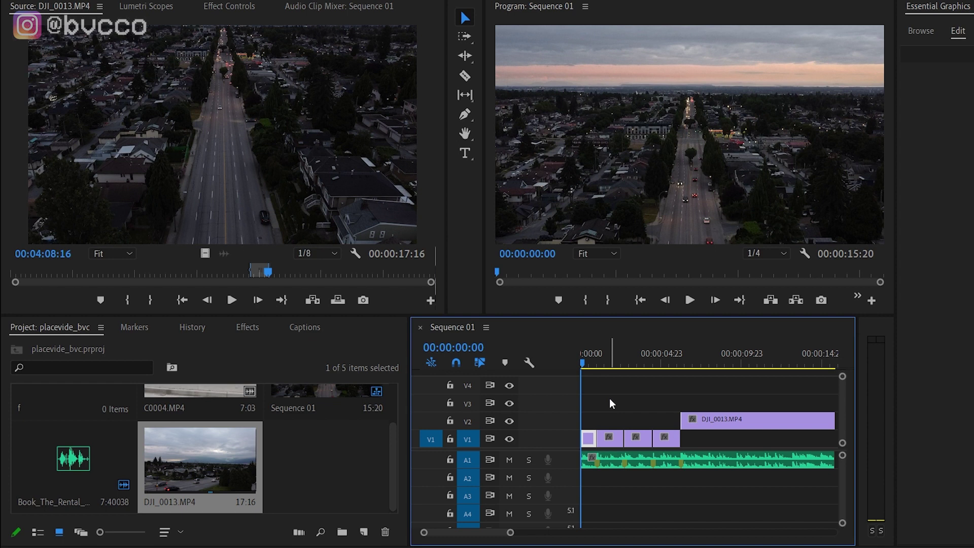
Play the first four segments with the music twice from the start to check the retimed cuts against the beats.
key("space")
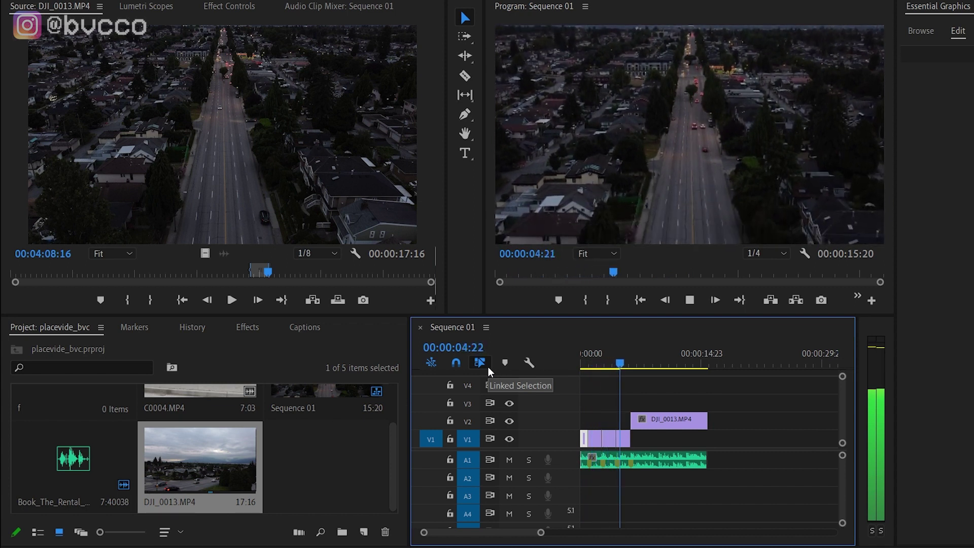
key("space")
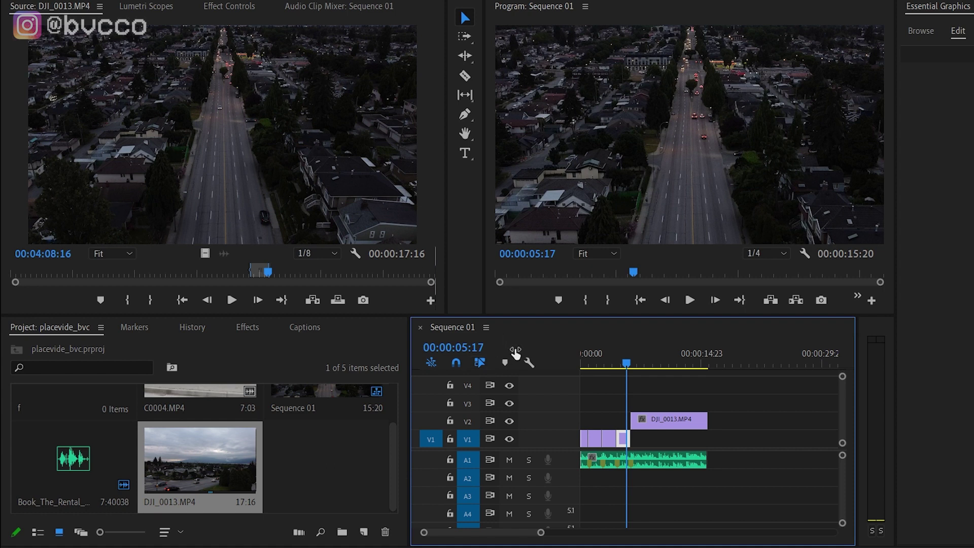
left_click_drag(625, 353, 543, 360)
key("equal")
key("space")
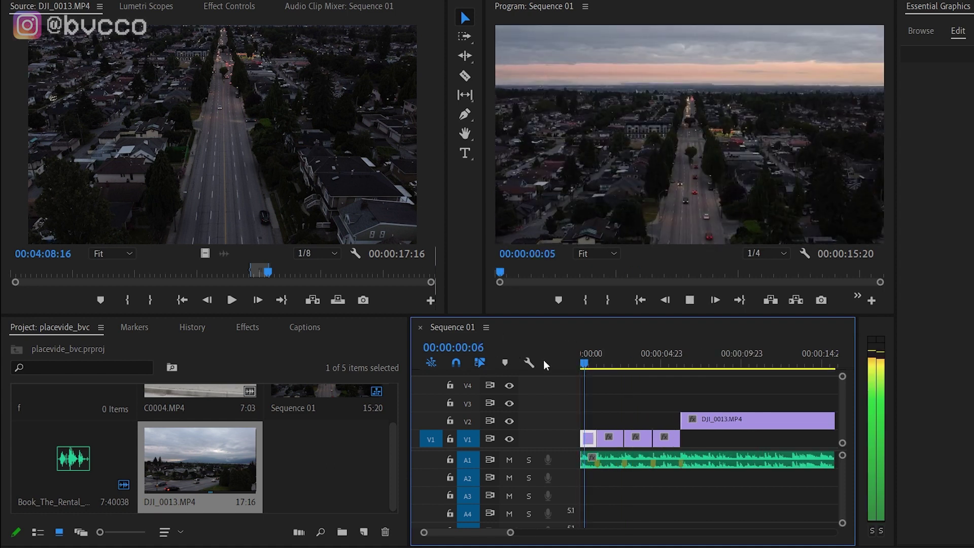
key("equal")
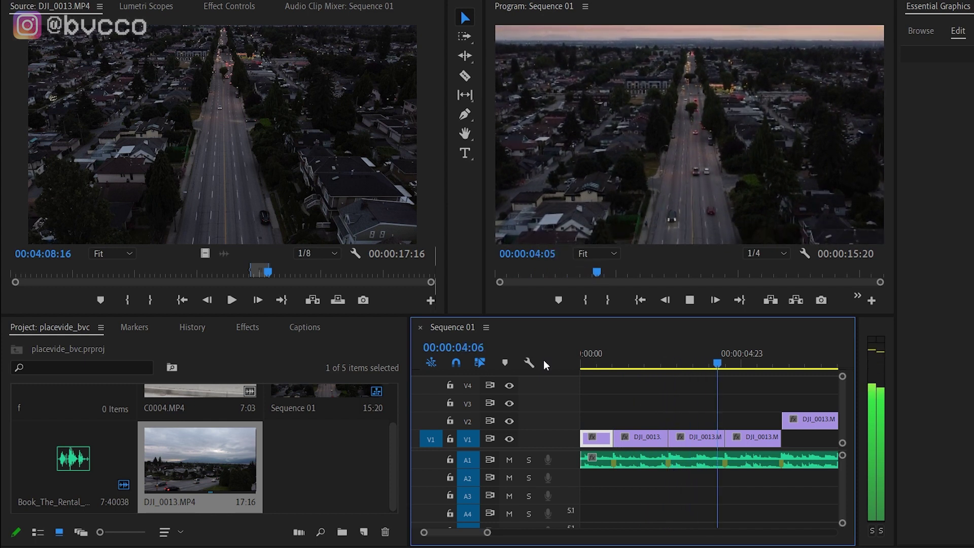
key("space")
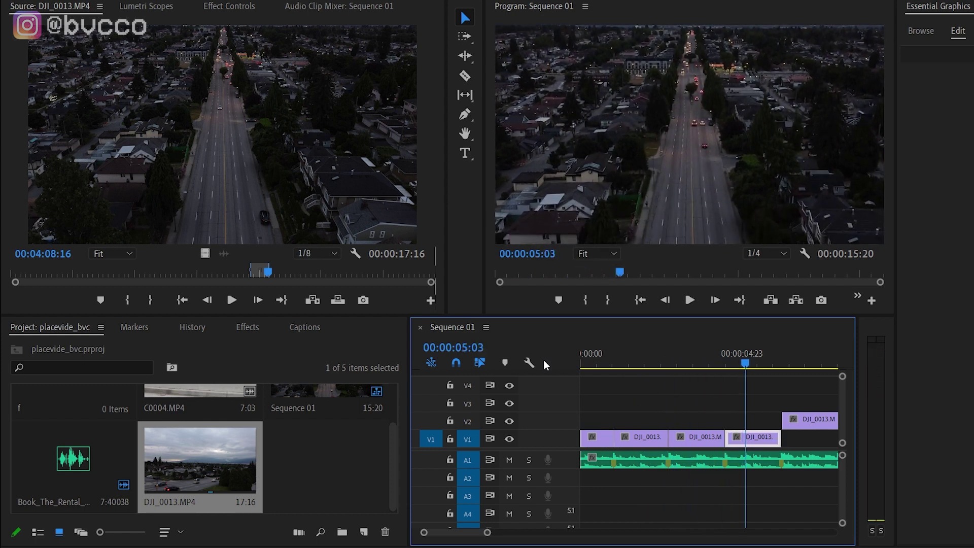
Replay the sequence from the start past the fourth music marker with the whole timeline in view.
key("Home")
key("space")
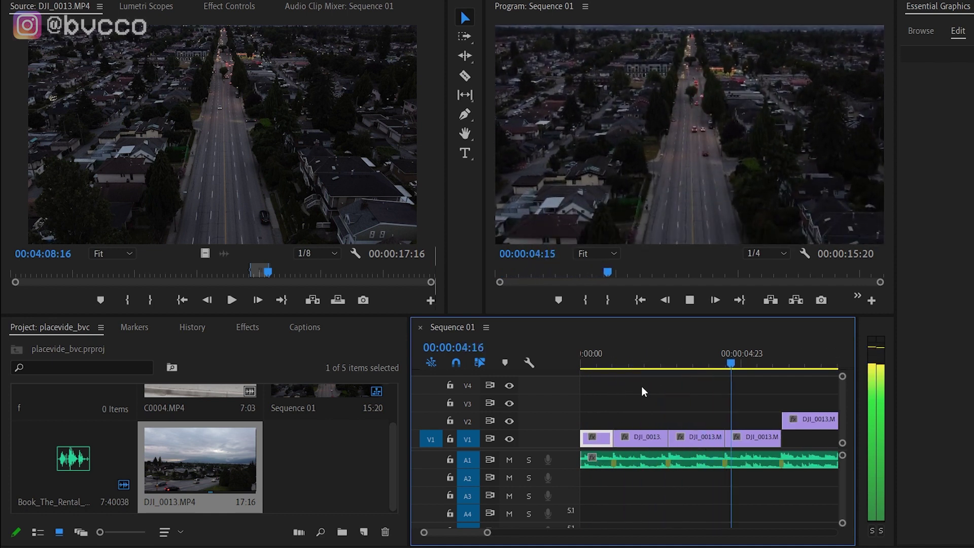
key("backslash")
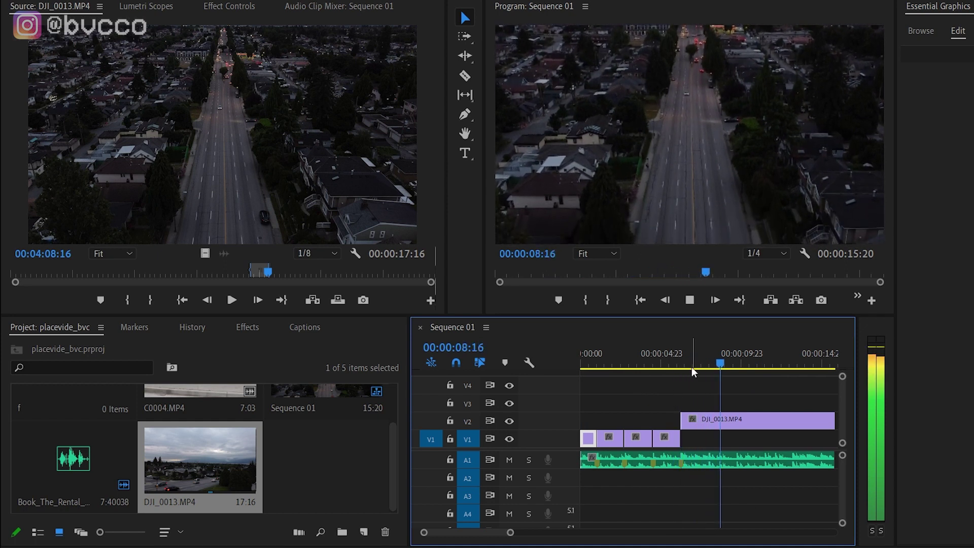
Replay the opening segments from the start of the sequence and mute the music track A1.
key("Home")
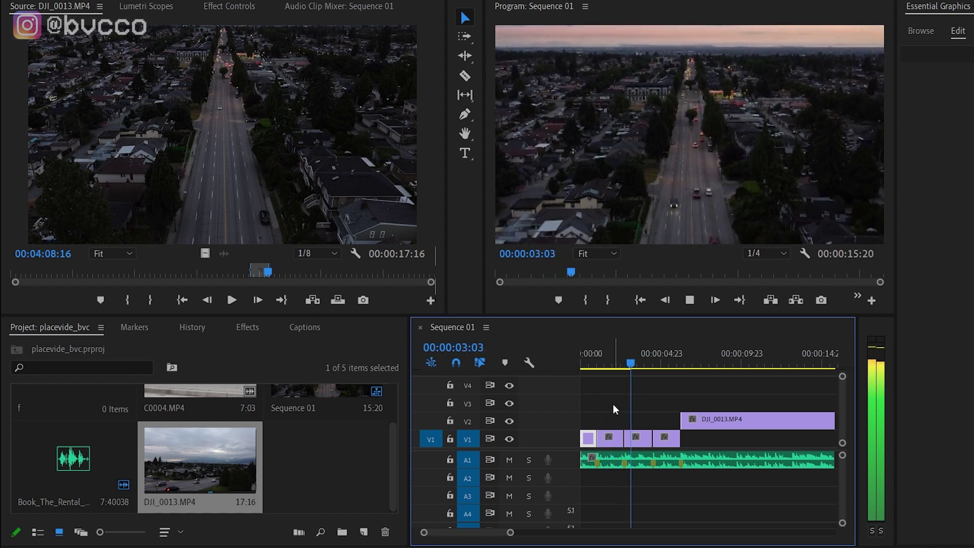
key("space")
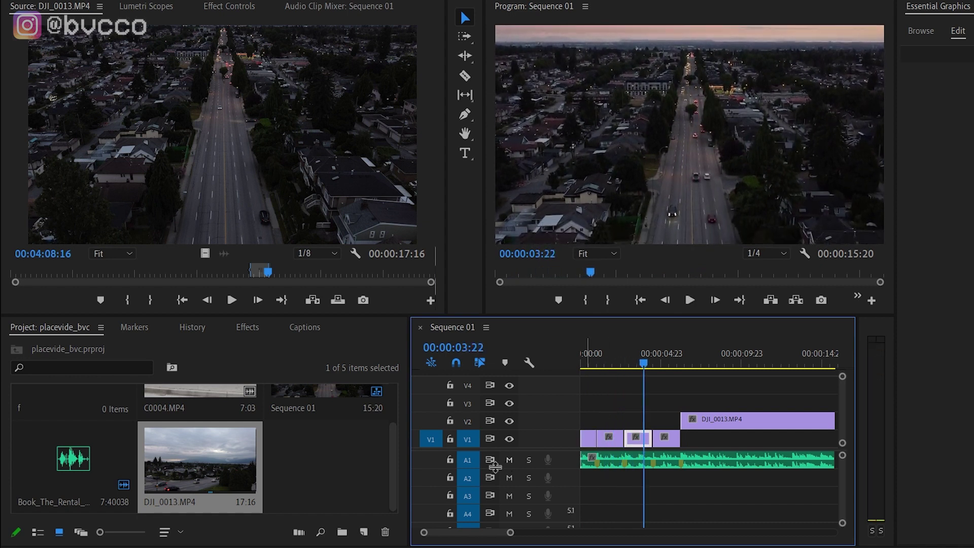
left_click(510, 459)
key("space")
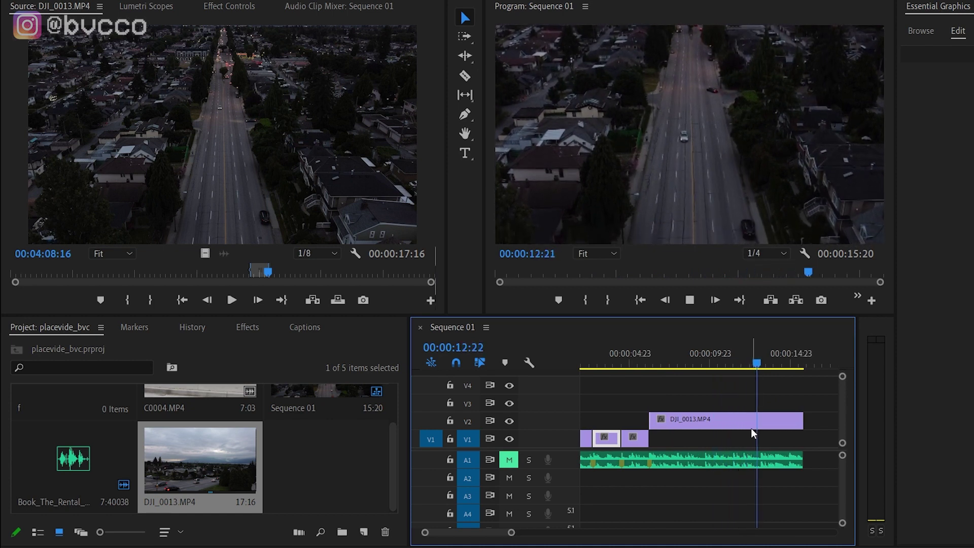
Play the sequence without music from near its start, reviewing the cuts on V1 and the move into the long V2 segment.
left_click_drag(609, 350, 580, 356)
key("minus")
key("space")
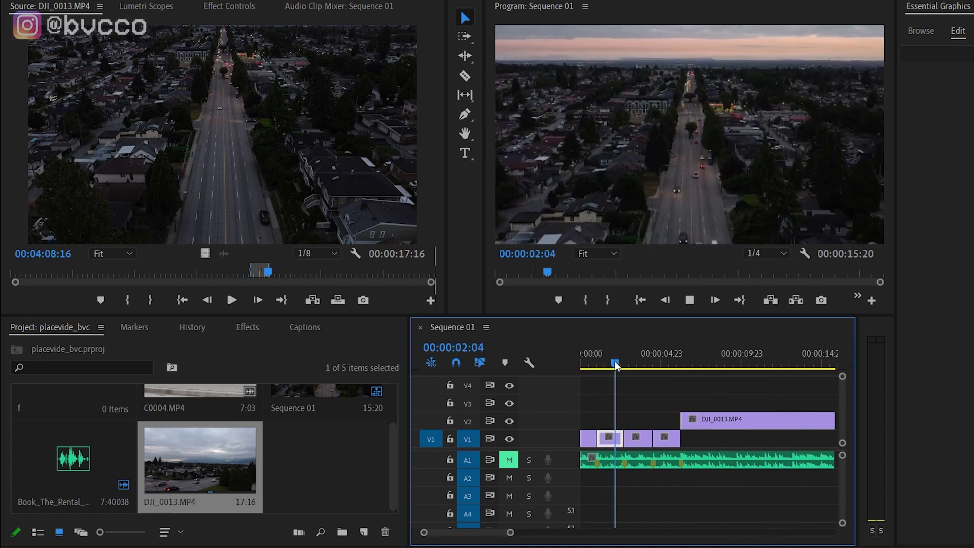
key("equal")
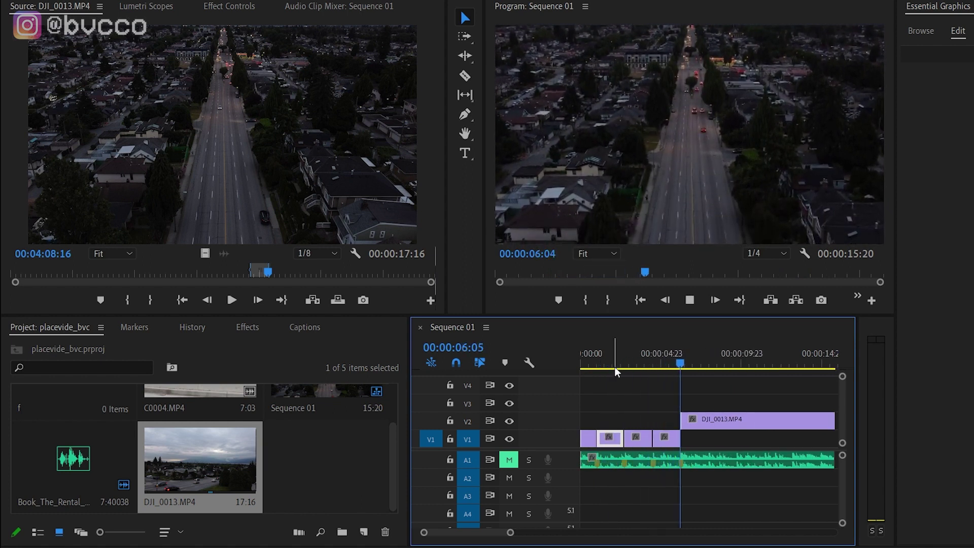
key("minus")
key("equal")
key("minus")
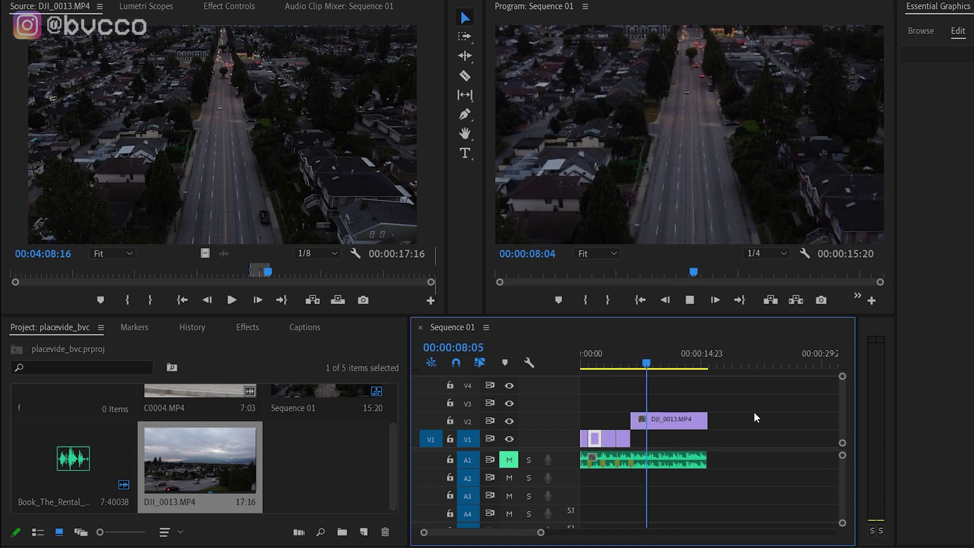
key("equal")
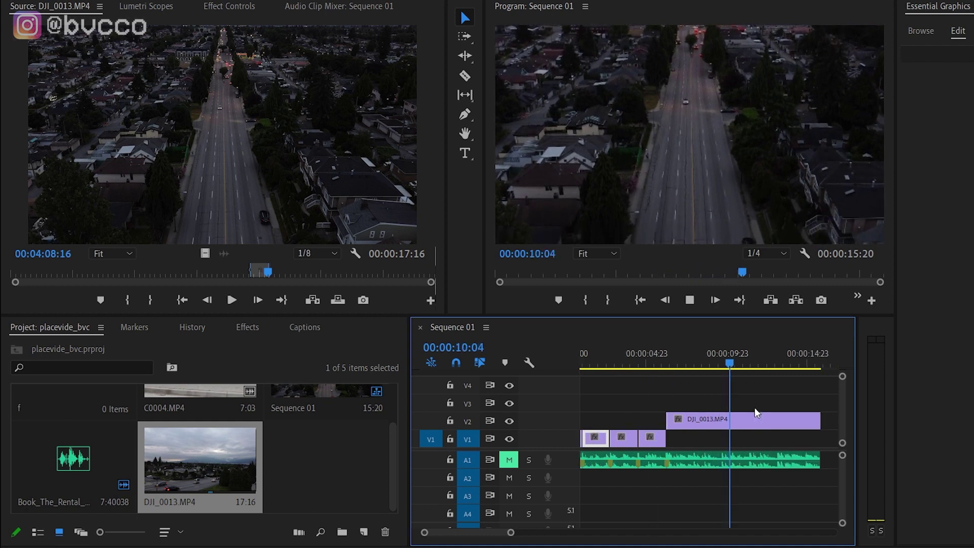
Review the long V2 segment without music and replay its opening cut from 00:00:05:19.
key("space")
key("minus")
key("equal")
key("space")
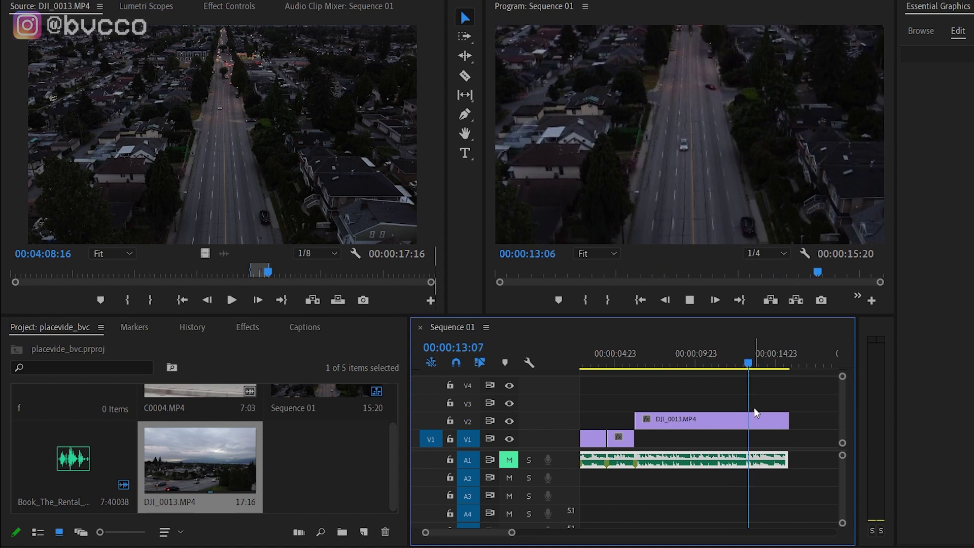
left_click(629, 354)
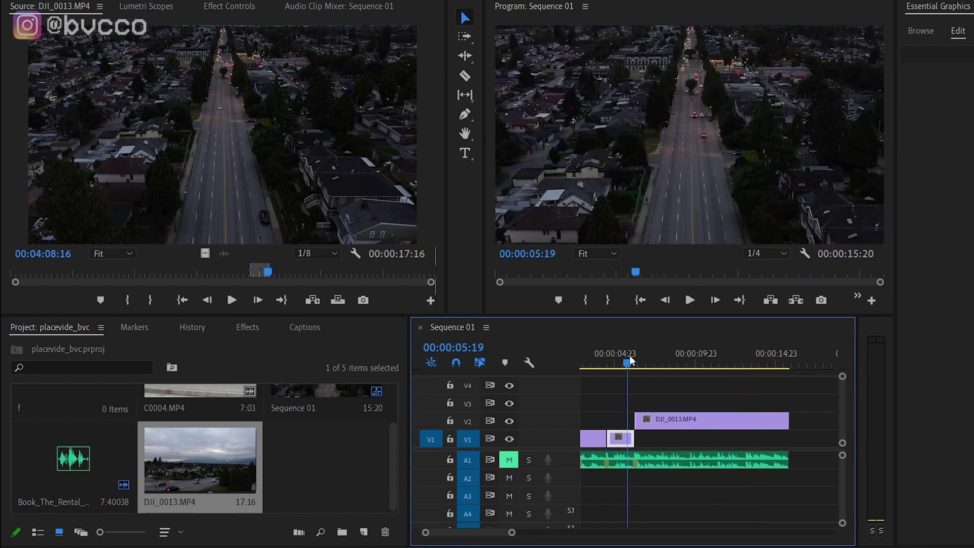
key("space")
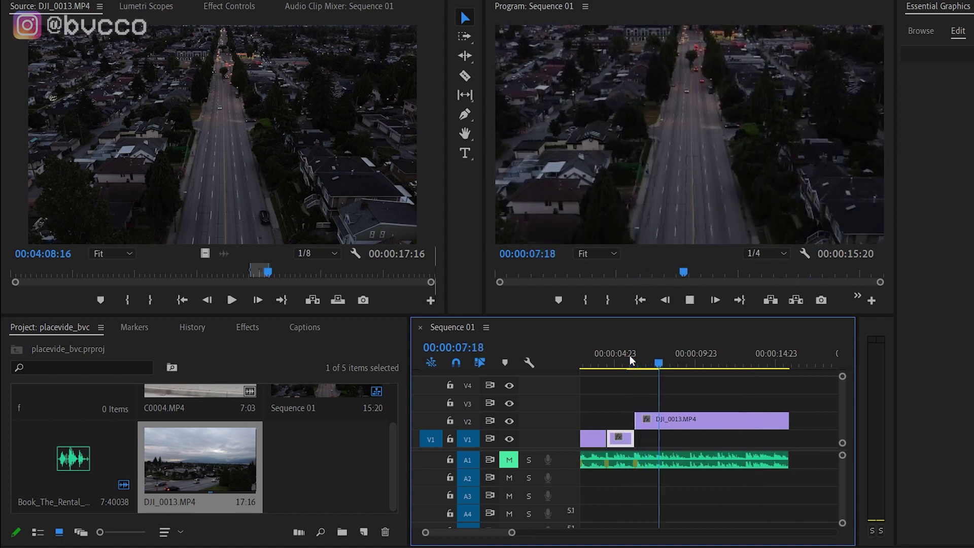